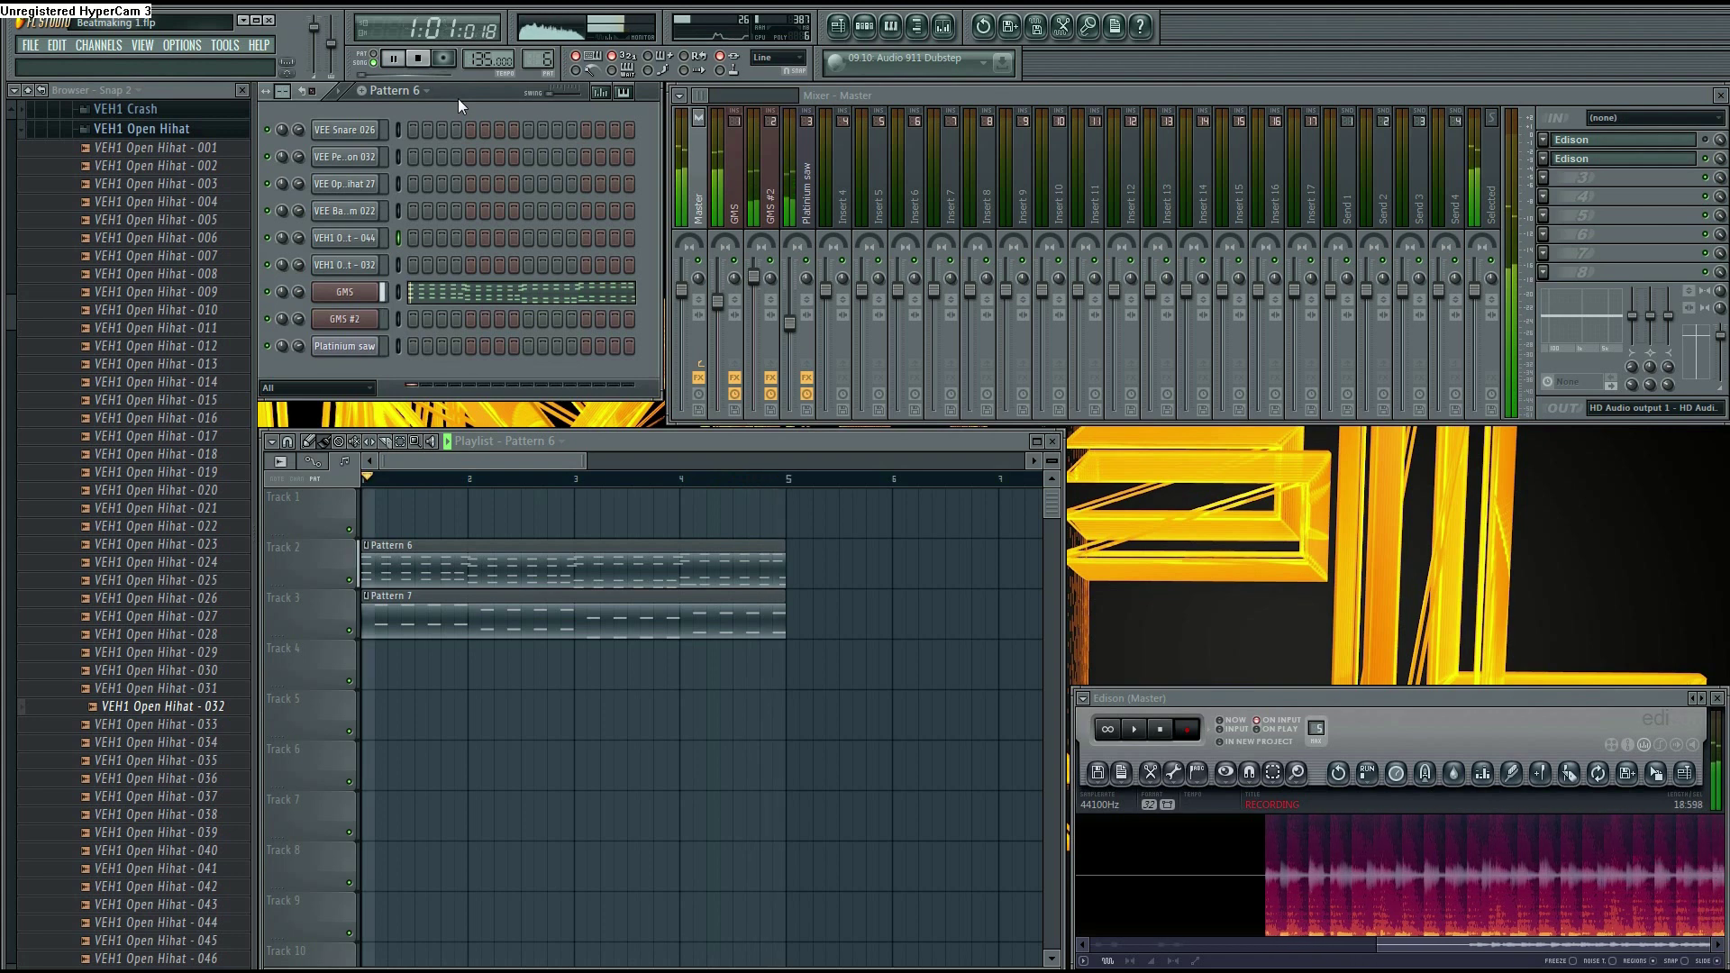
Switch to the next empty pattern and rename it Drums 1 with playback stopped
key(F4)
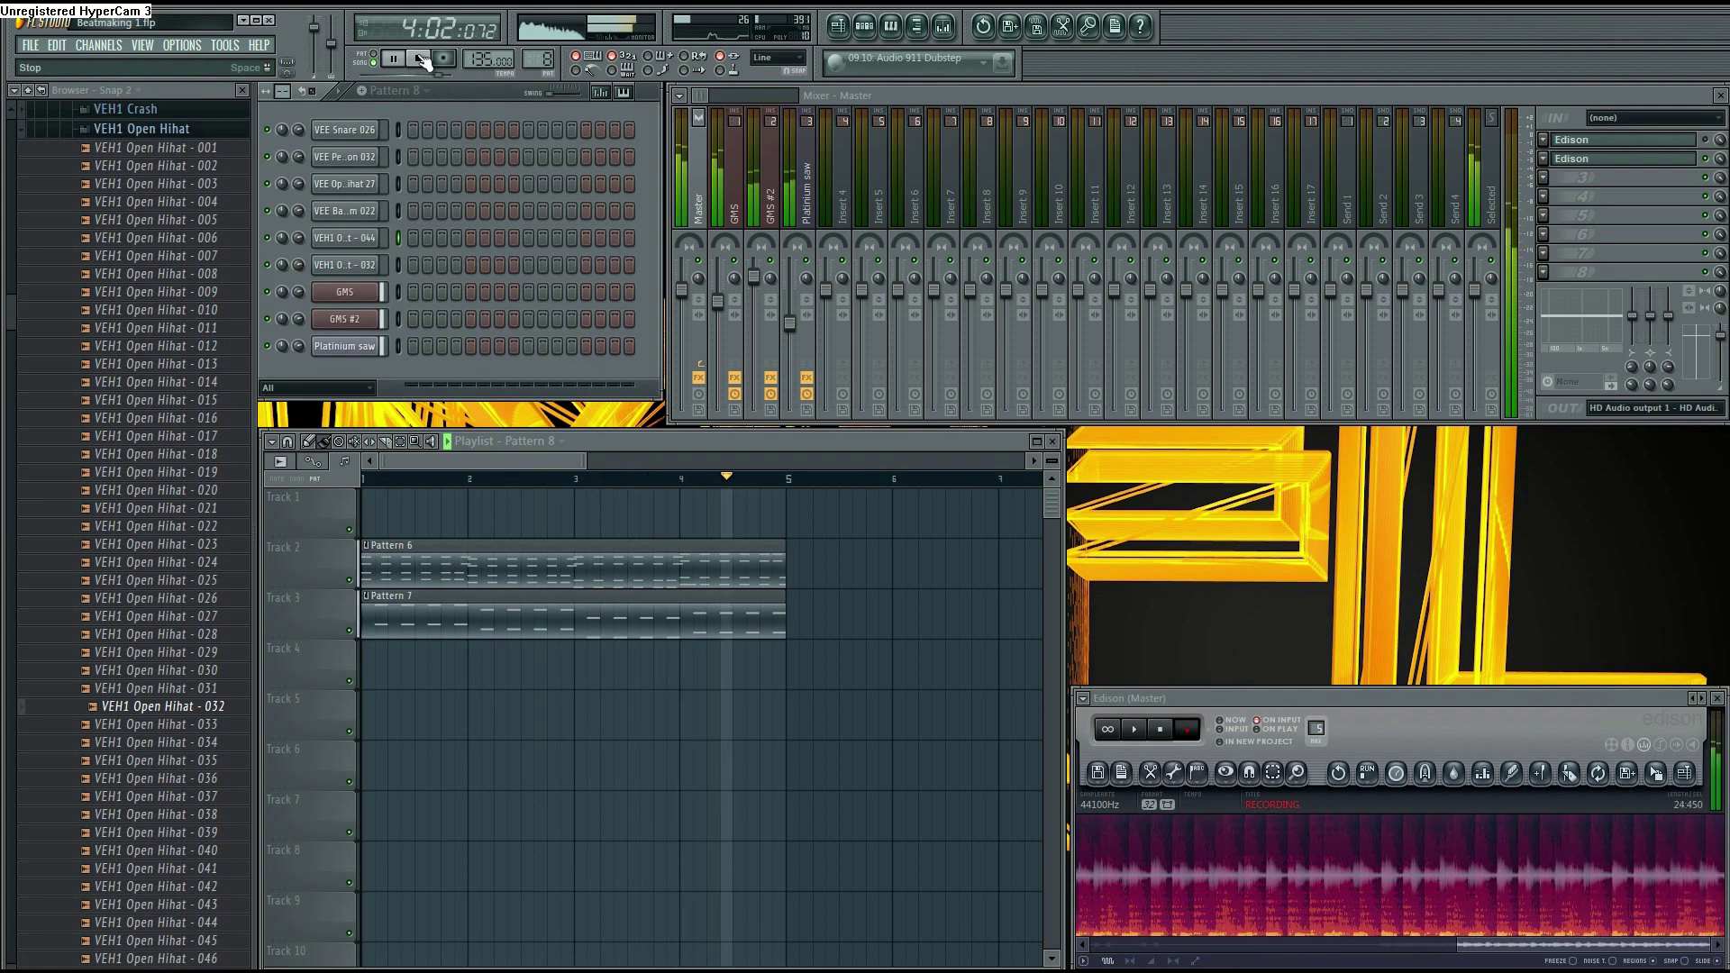
click(420, 58)
click(427, 90)
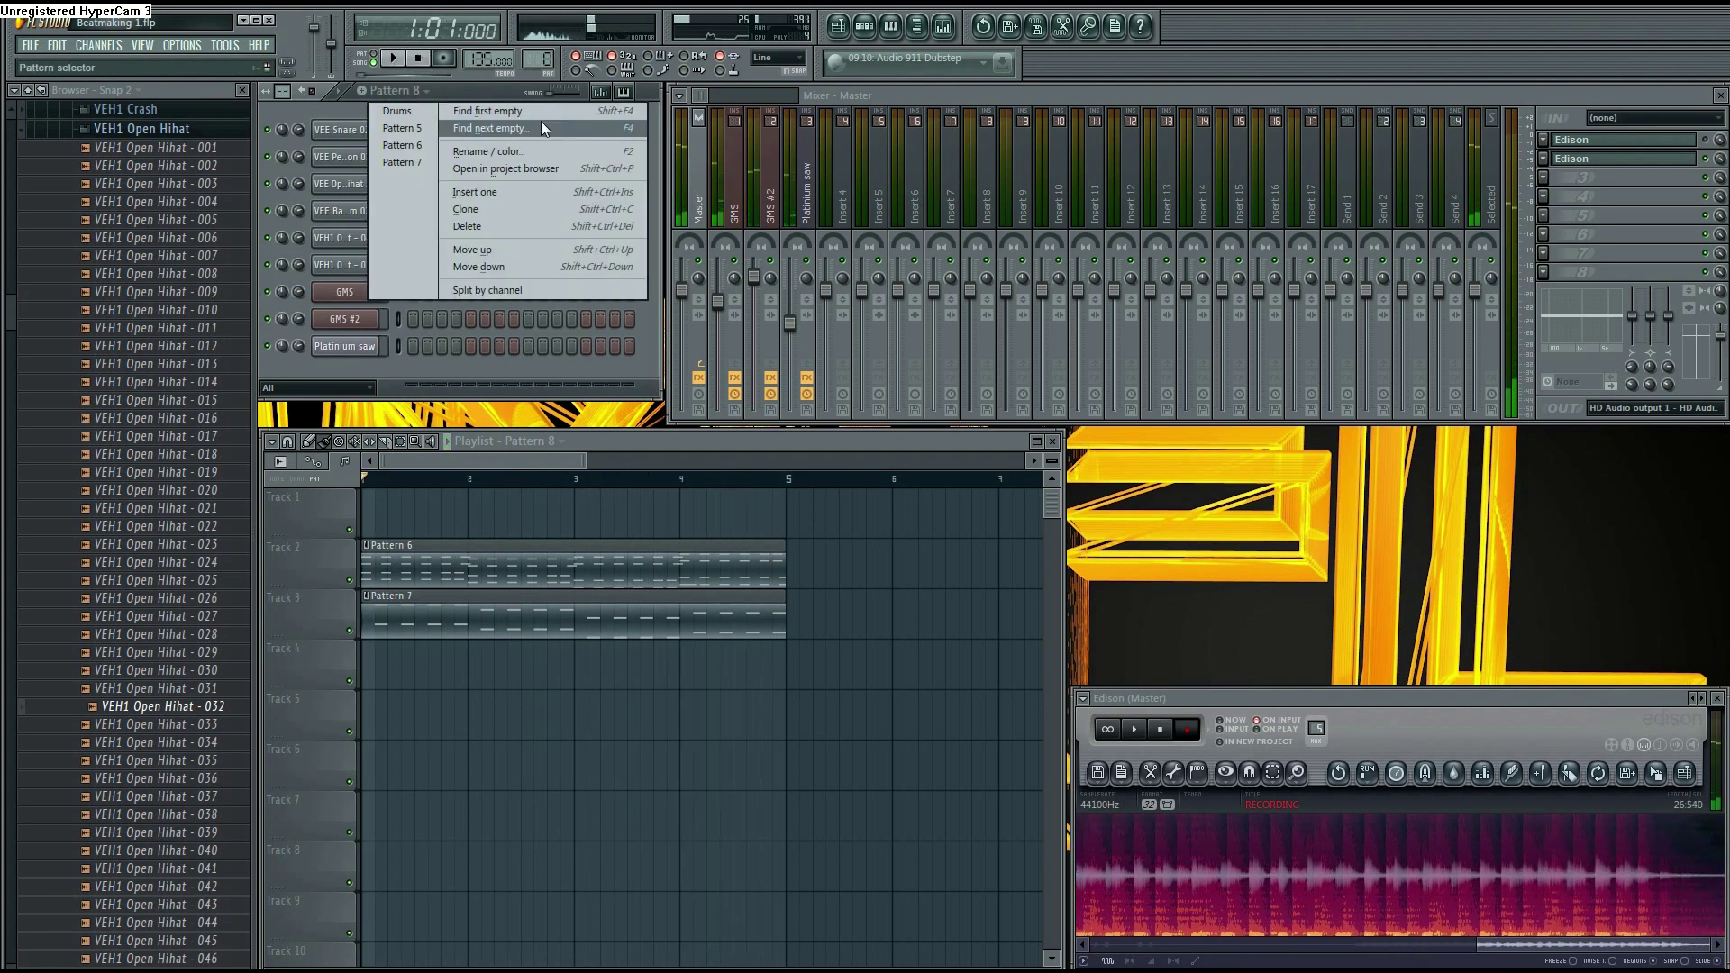
click(534, 153)
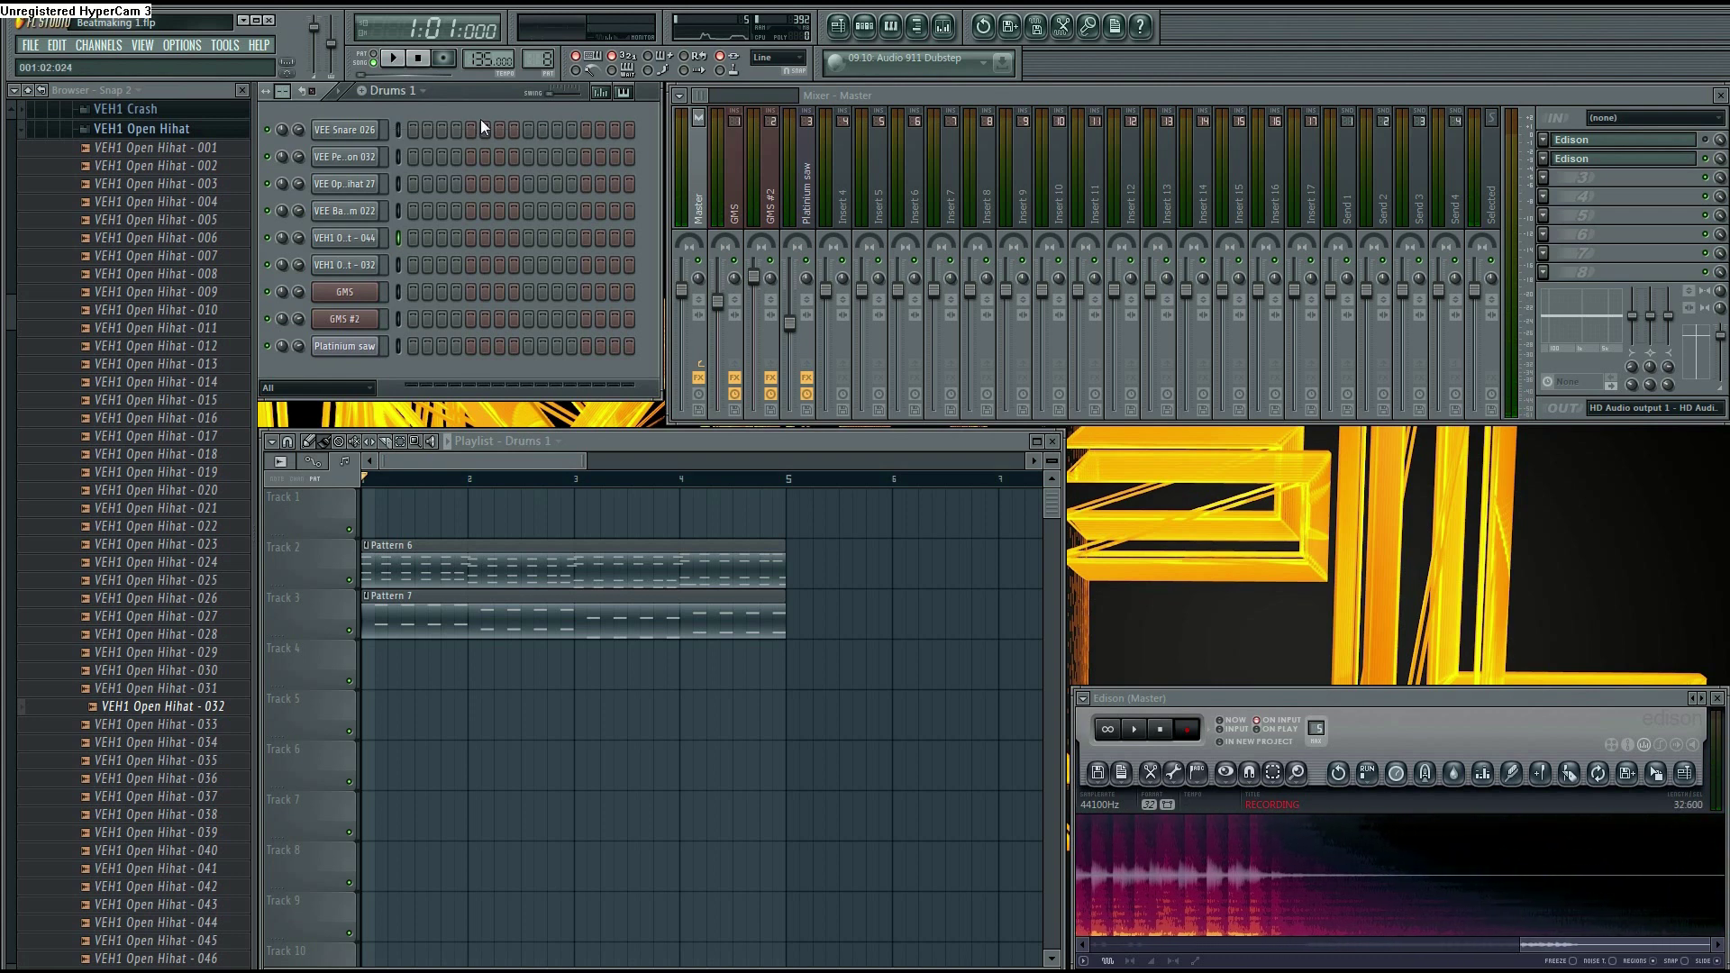
Audition the drum samples in the channel rack, from VEE Snare 026 down to VEH1 Open Hihat - 032
click(371, 132)
click(368, 157)
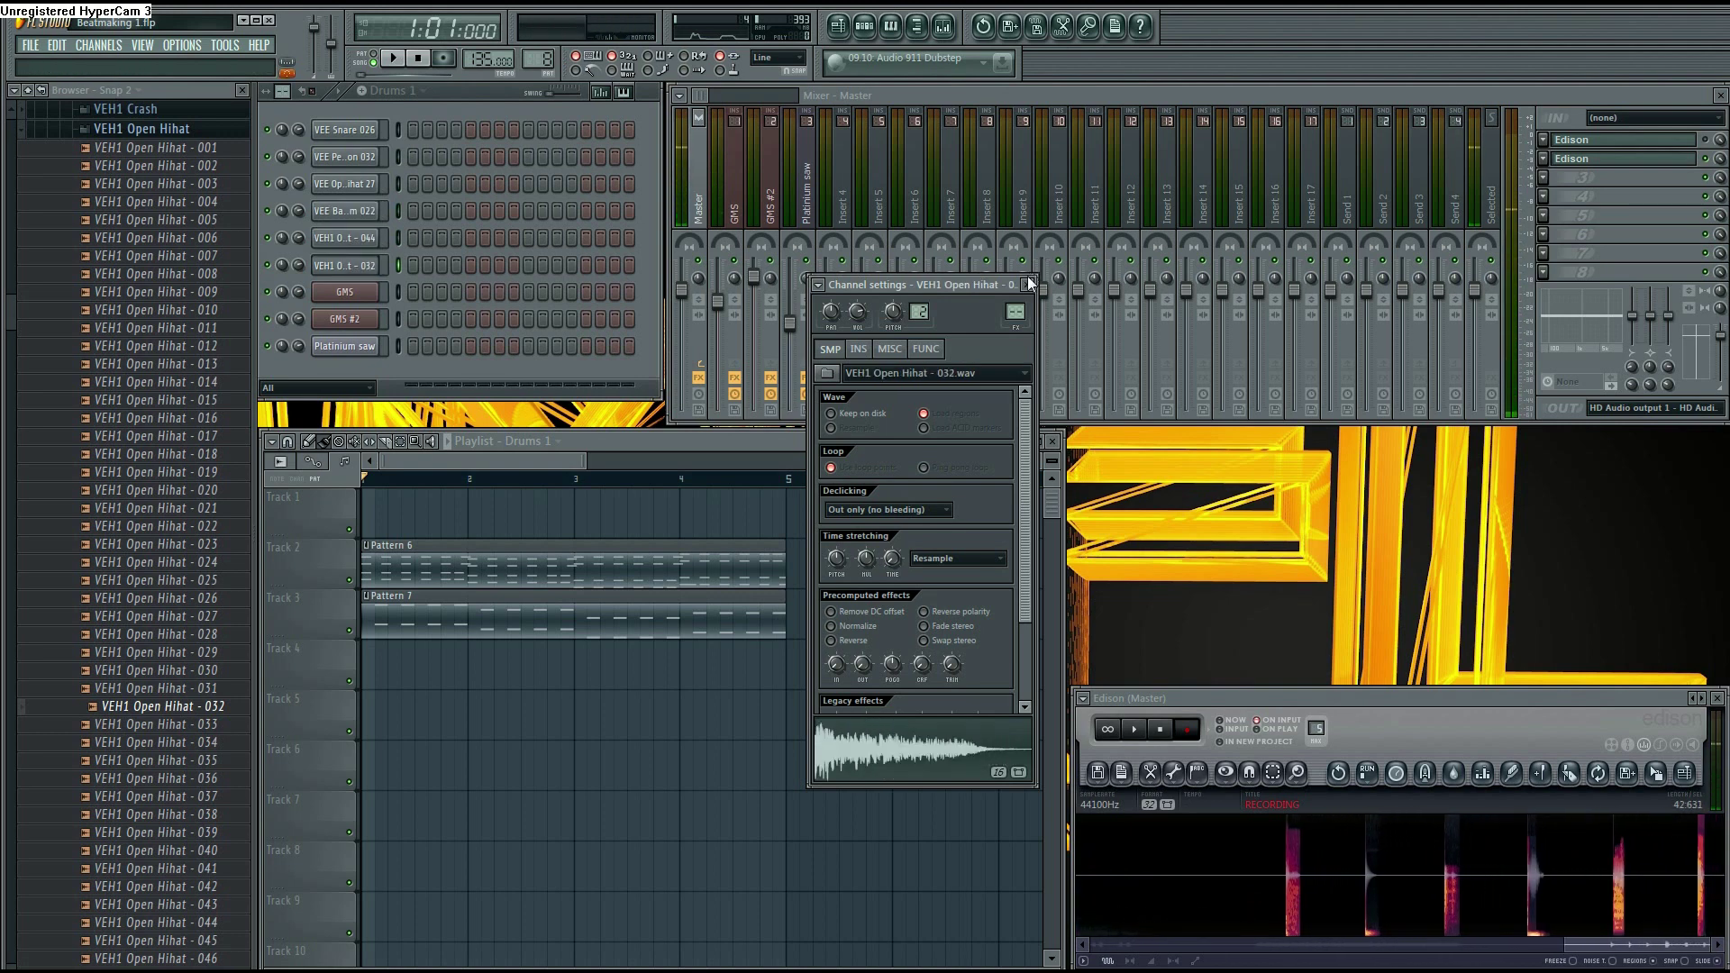
click(1028, 284)
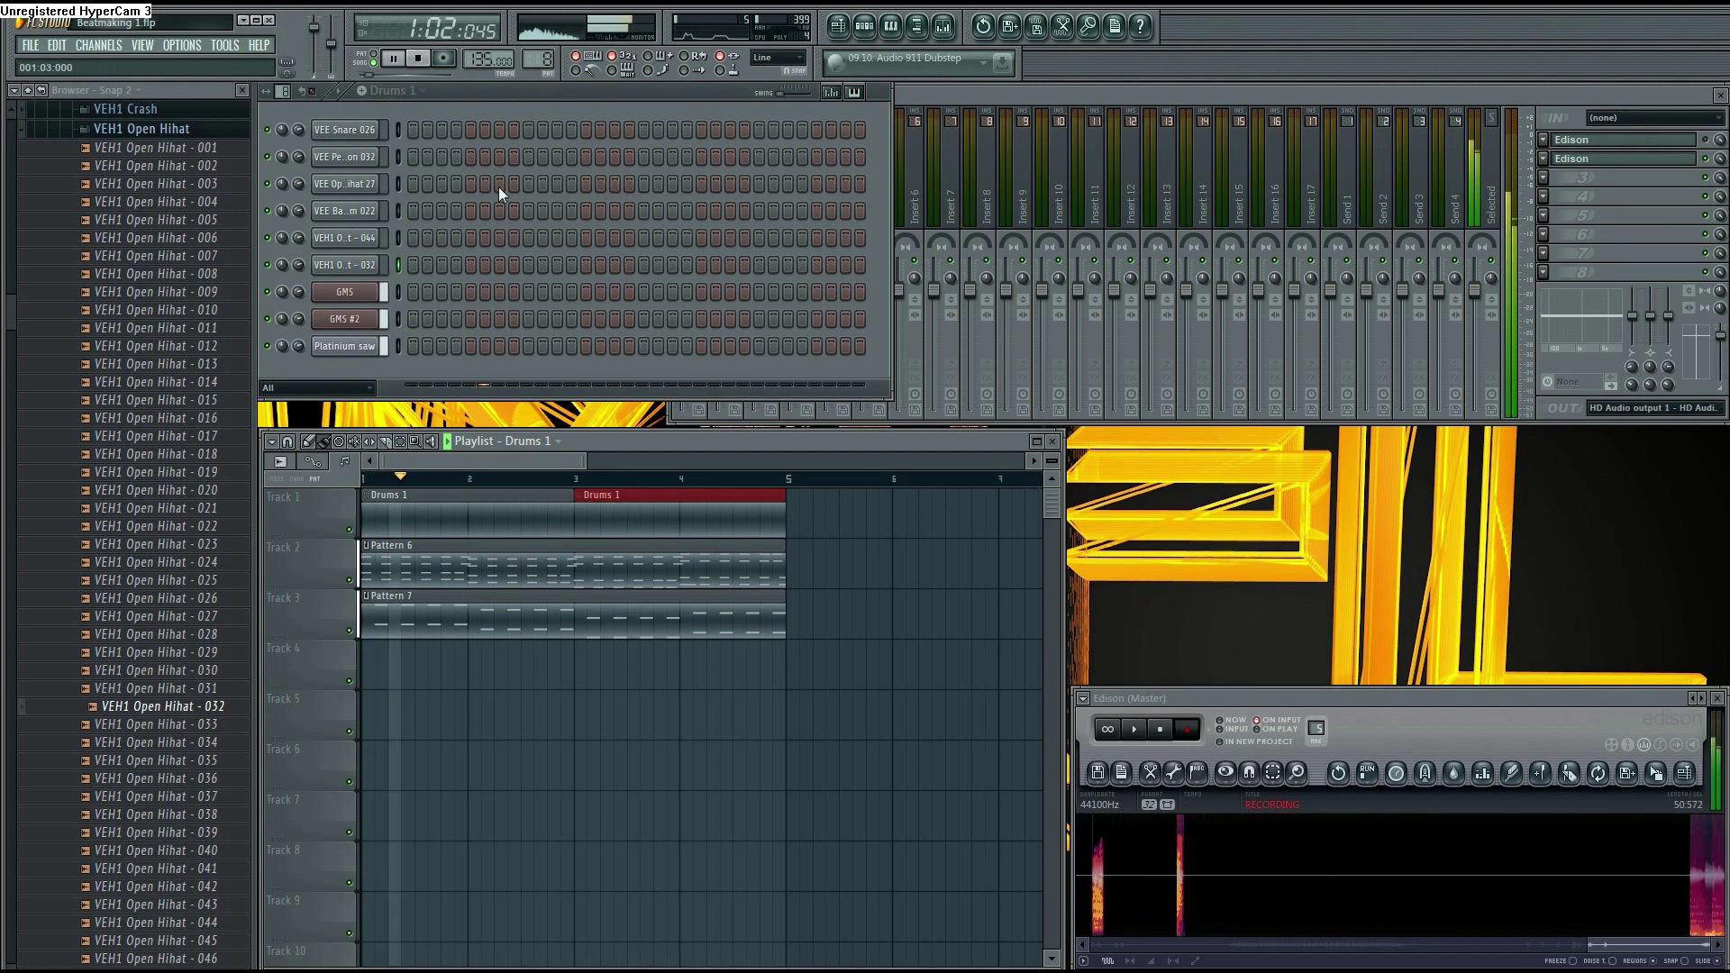
Place snare hits on steps 5, 13, 21 and 29 of the VEE Snare 026 channel in the Drums 1 pattern
click(470, 130)
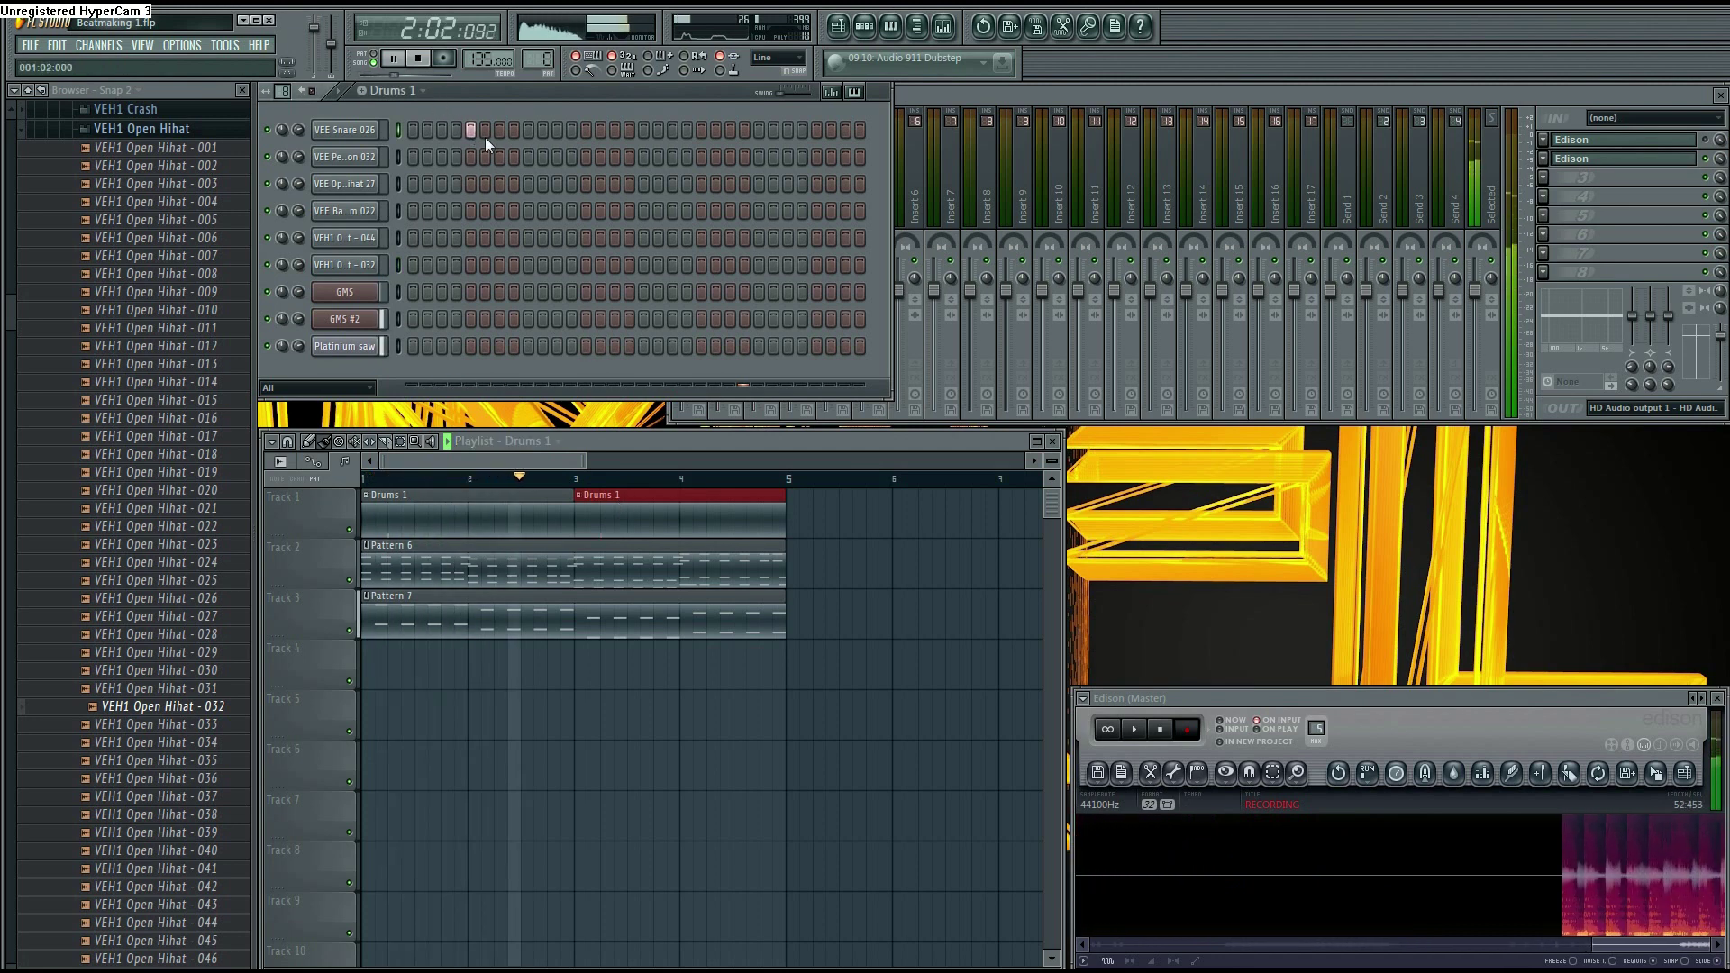
click(586, 130)
click(701, 131)
click(816, 130)
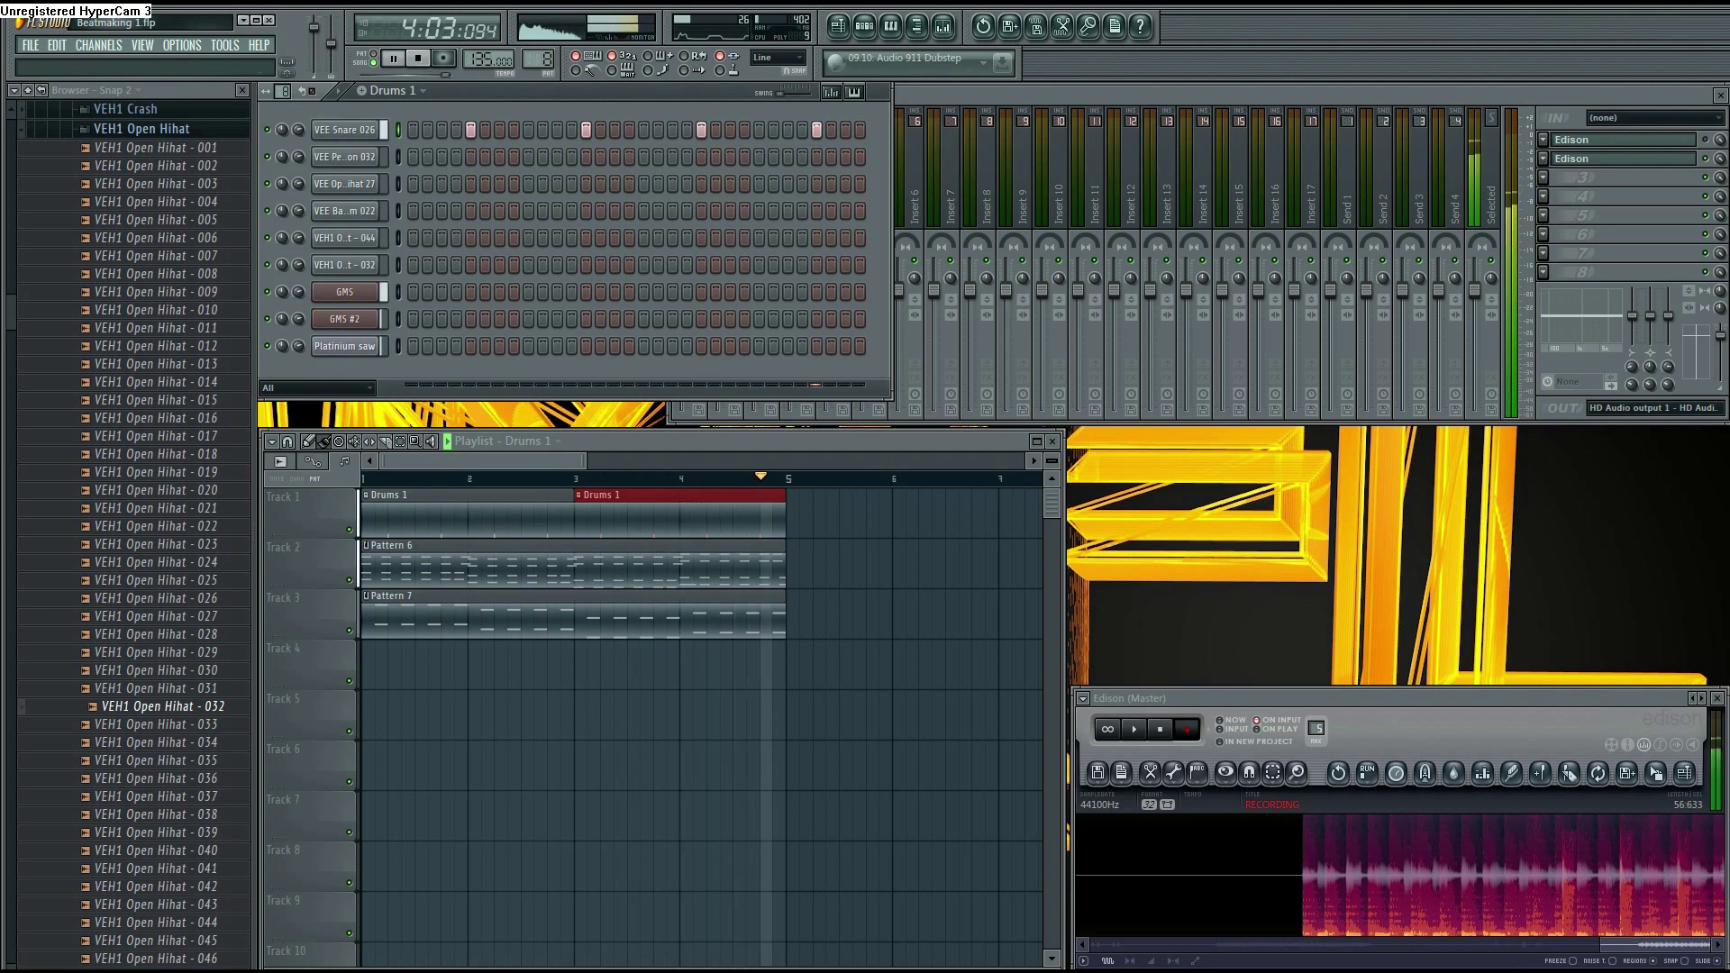
Narrow the mixer window and place it beside the widened channel rack so that all drum steps are uncovered
click(1510, 99)
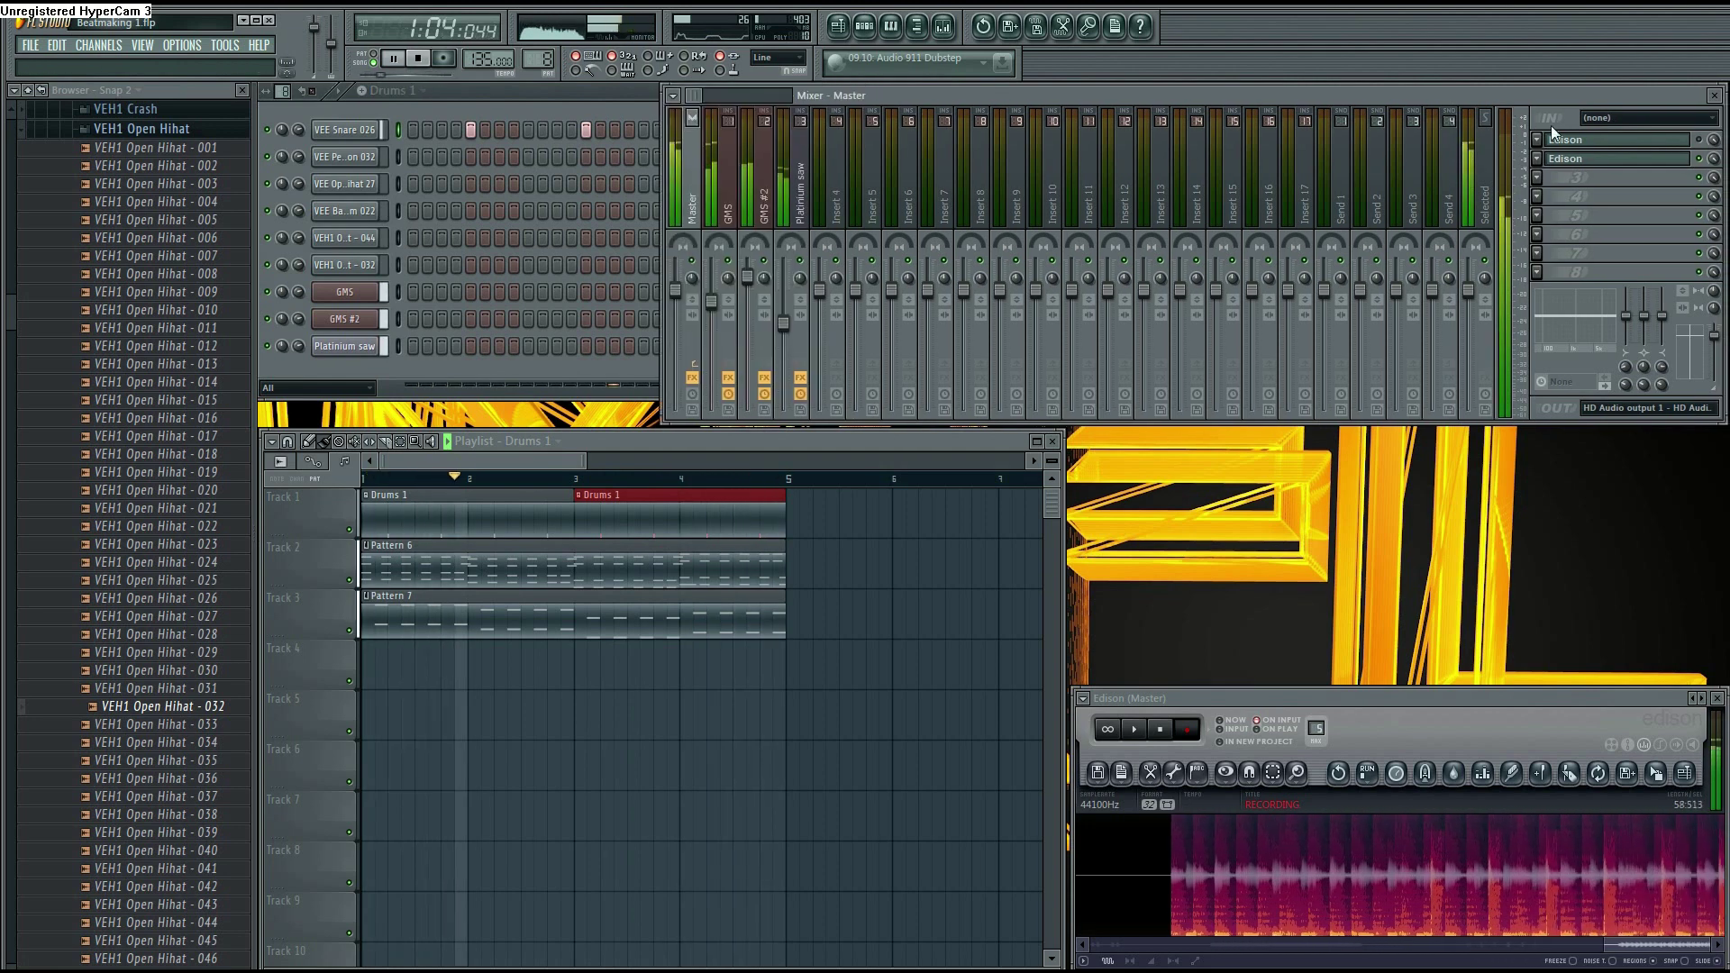
drag(1718, 298, 1381, 305)
drag(973, 96, 1219, 97)
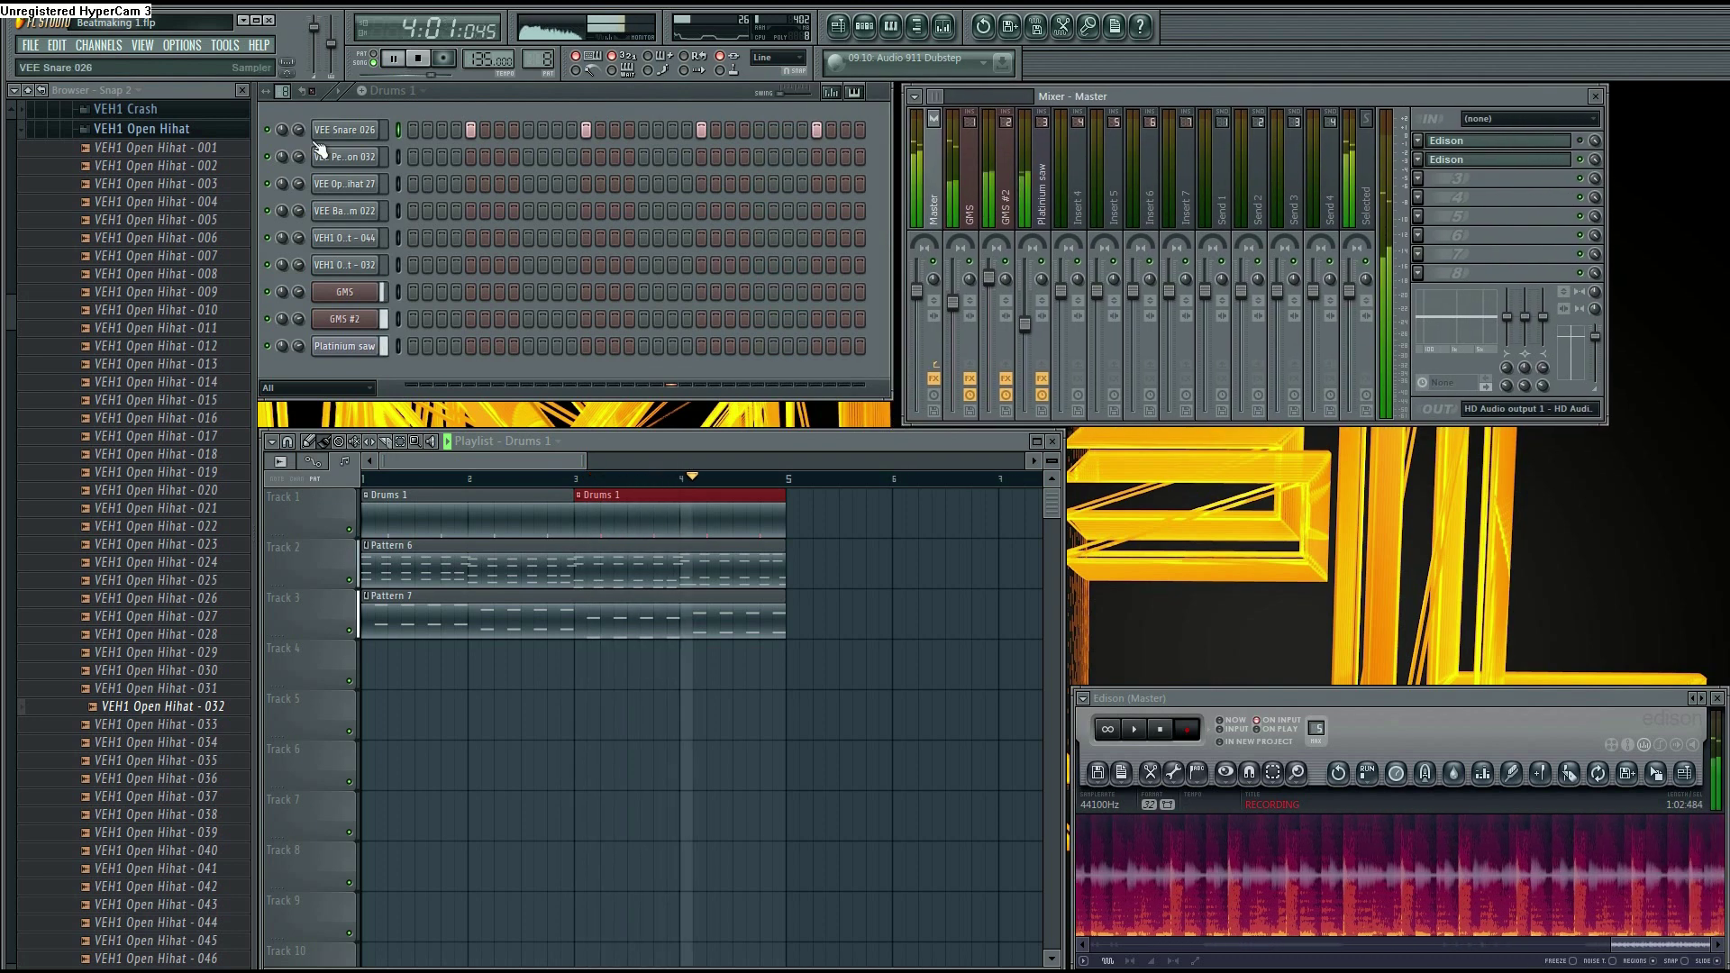
Link the VEE Snare 026 channel to mixer insert 4 and add Fruity Reeverb 2 in its first effect slot
click(345, 129)
right_click(1078, 126)
mouse_move(1171, 176)
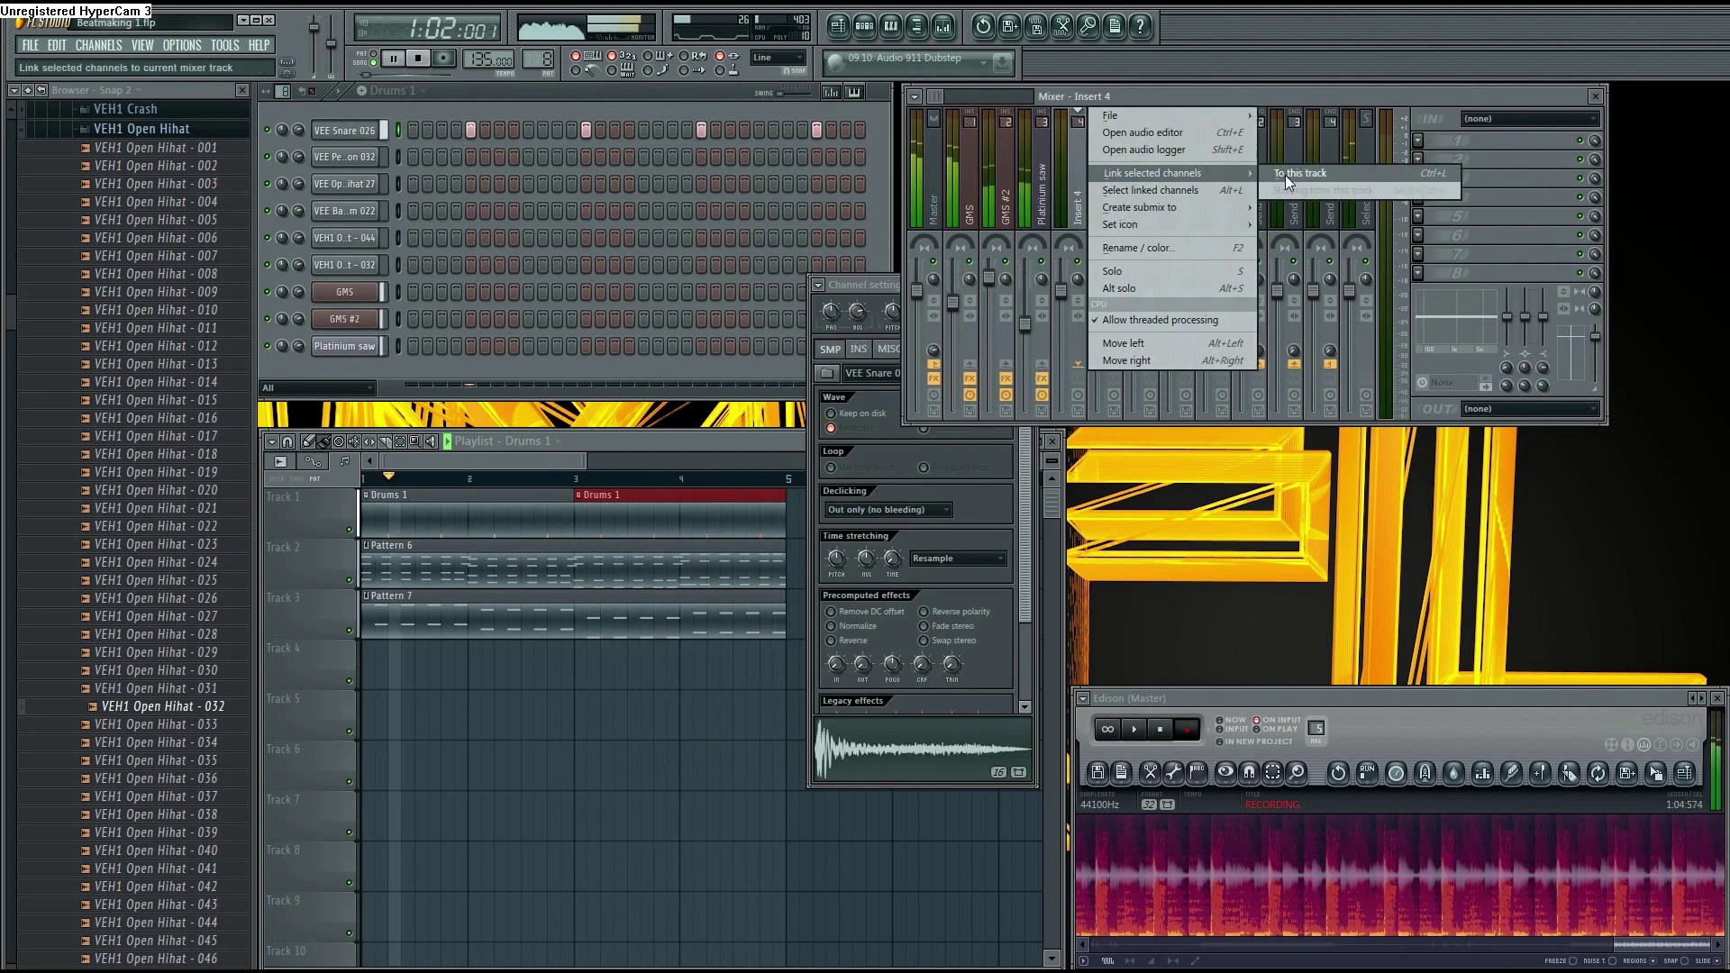
click(1285, 175)
click(1415, 141)
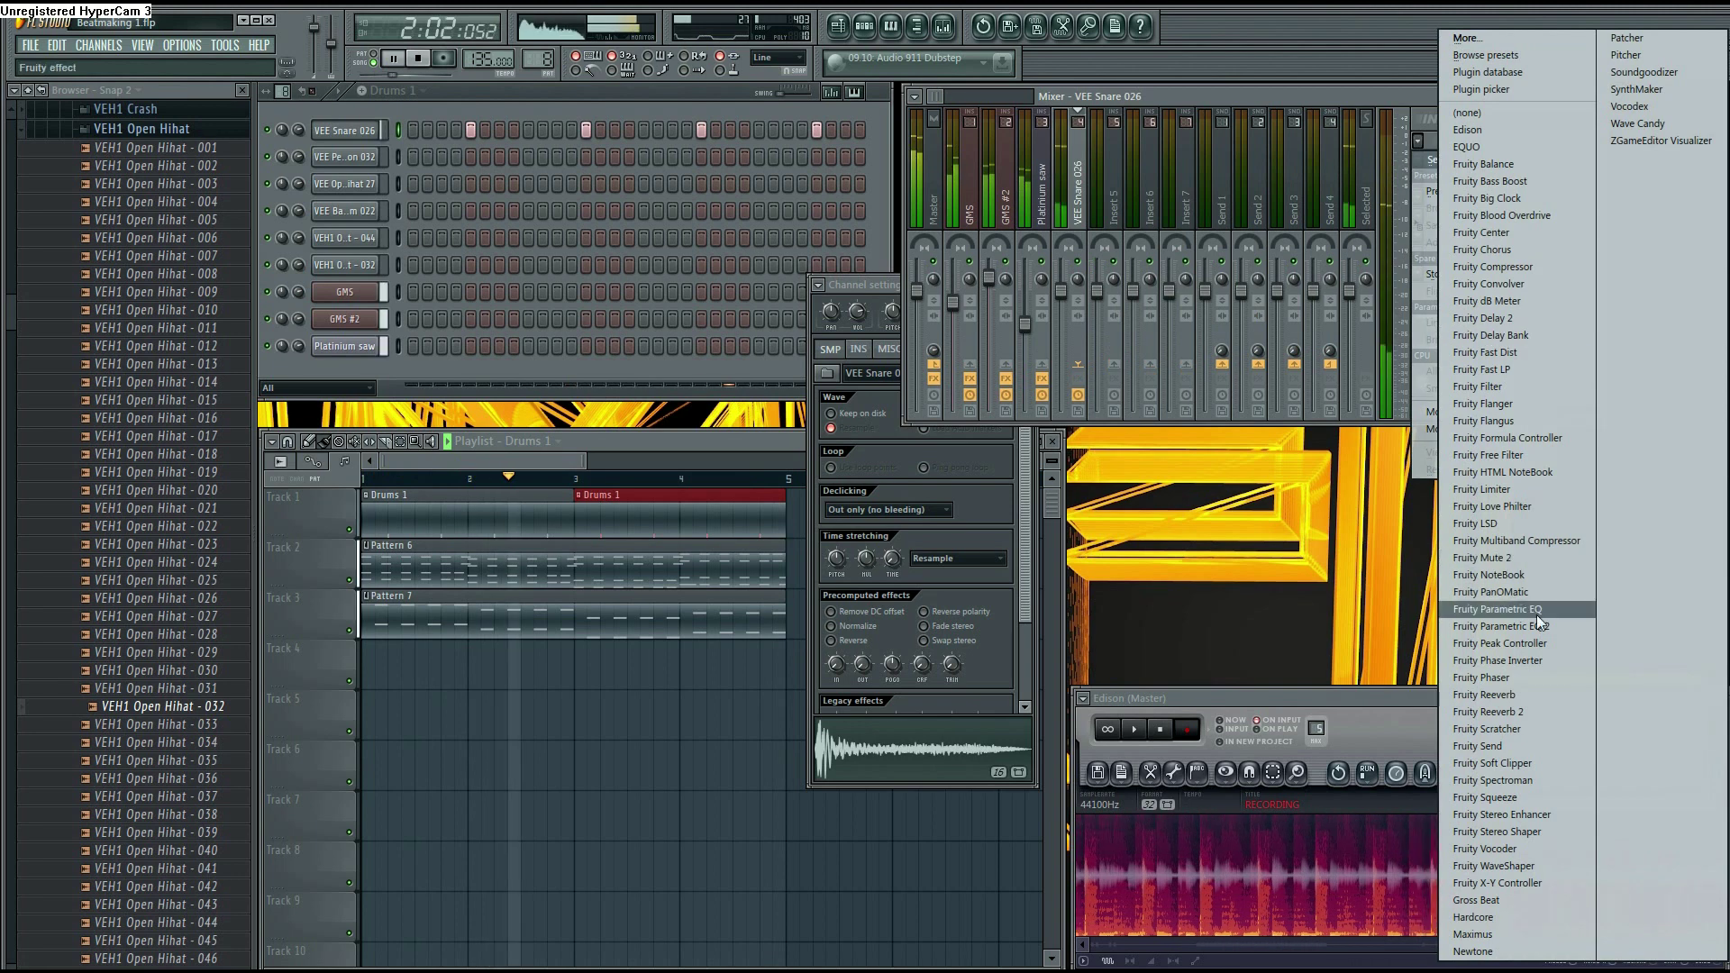
click(1536, 711)
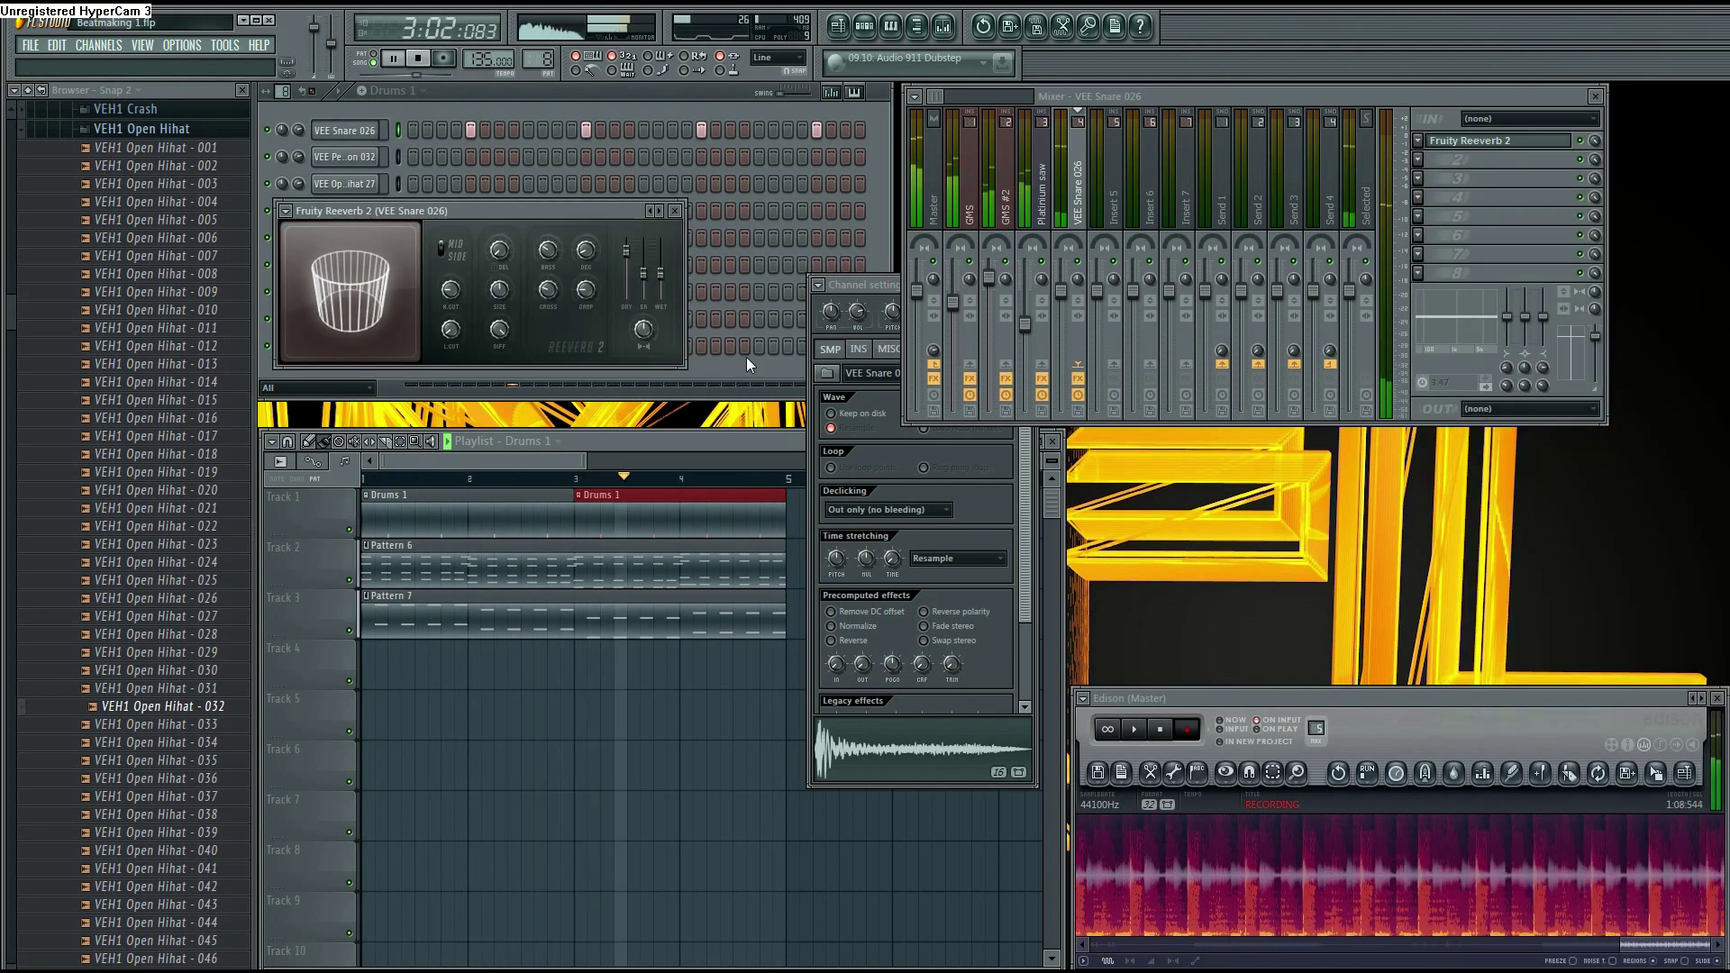
Fine-tune the snare's Fruity Reeverb 2 settings, including the decay time, and close the effect
drag(587, 255, 586, 270)
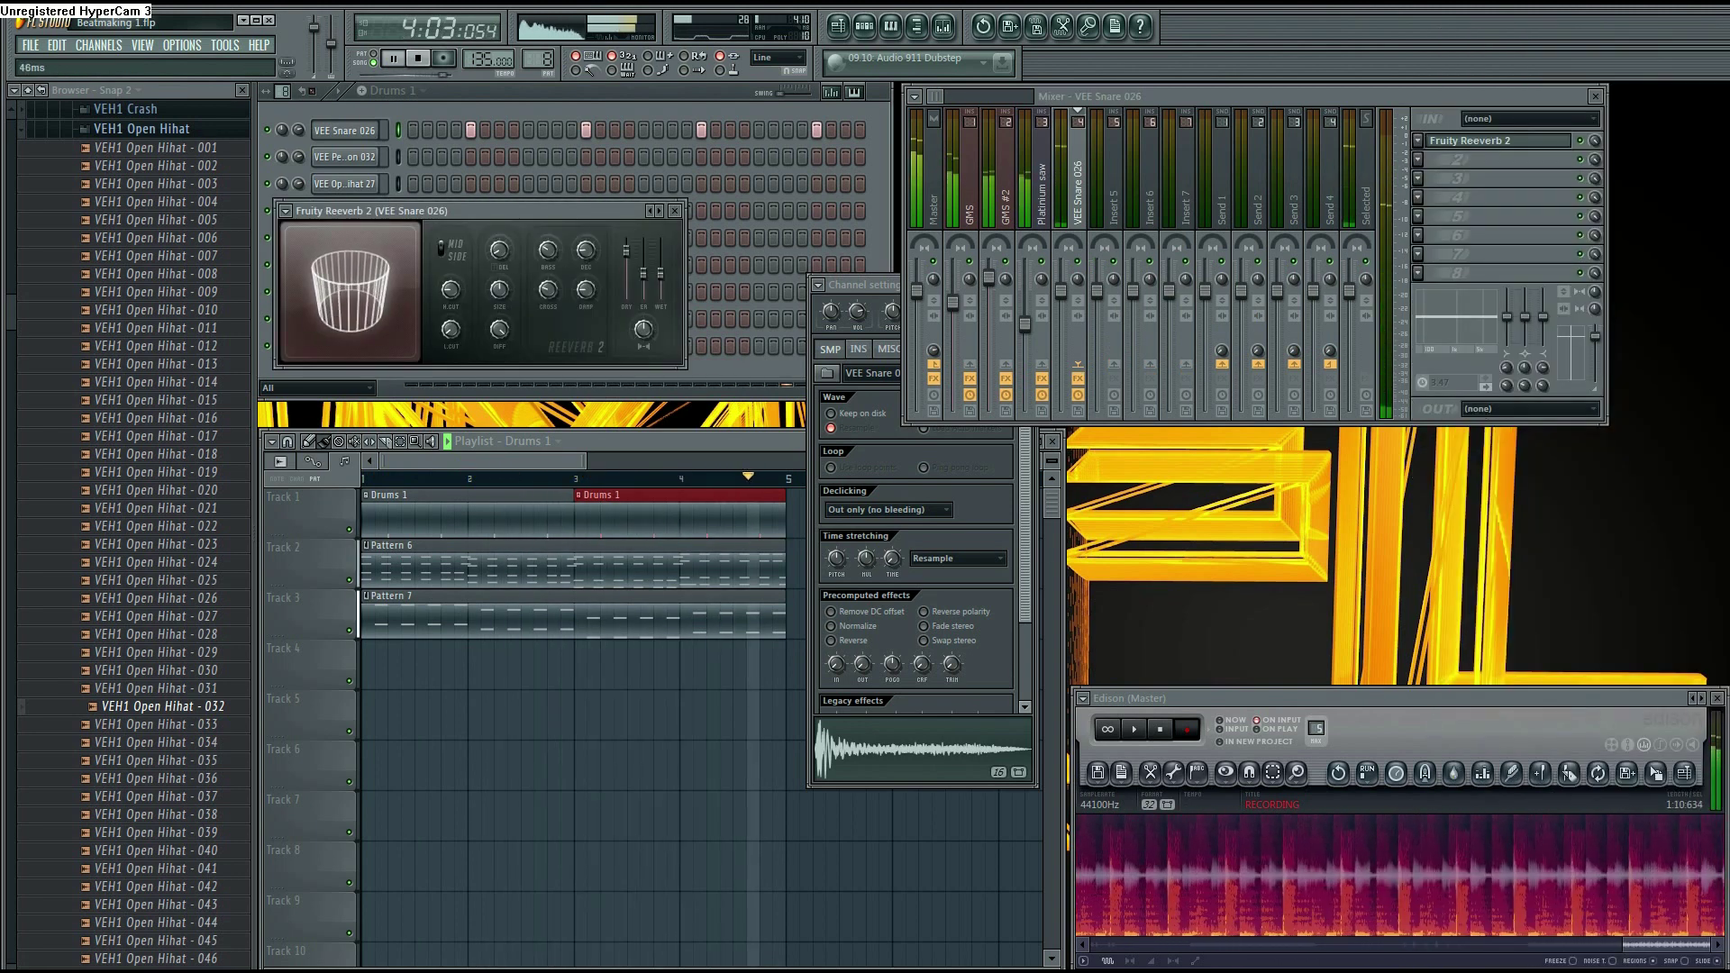
click(674, 210)
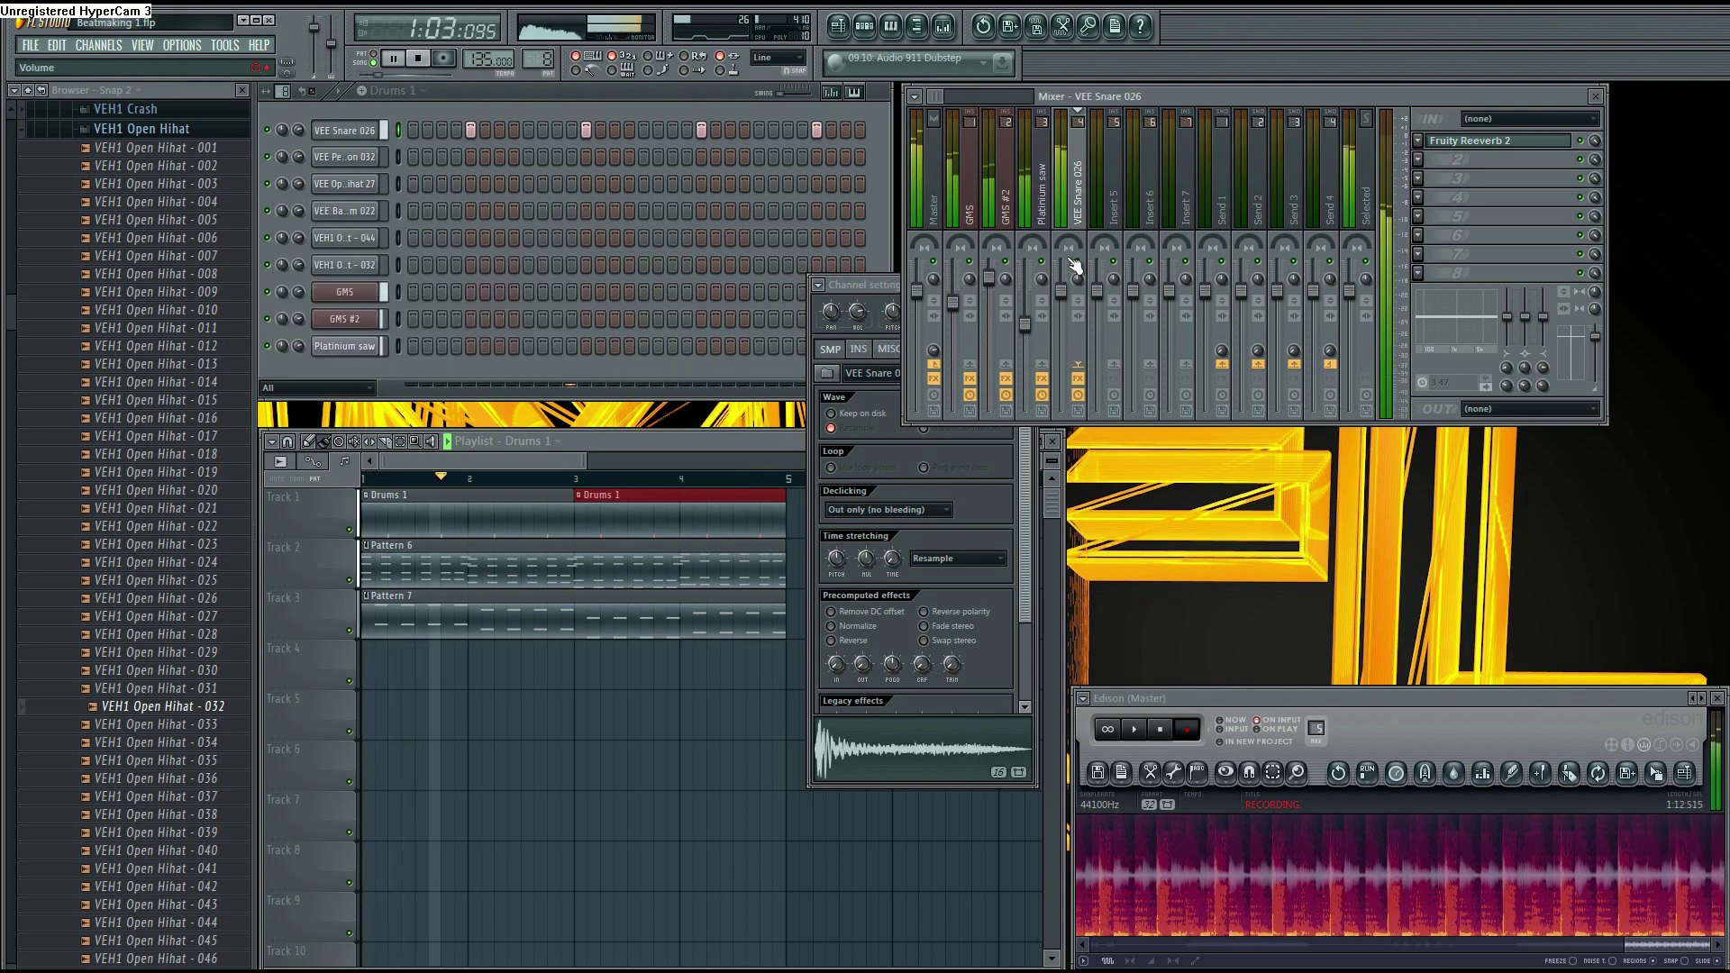
click(1477, 140)
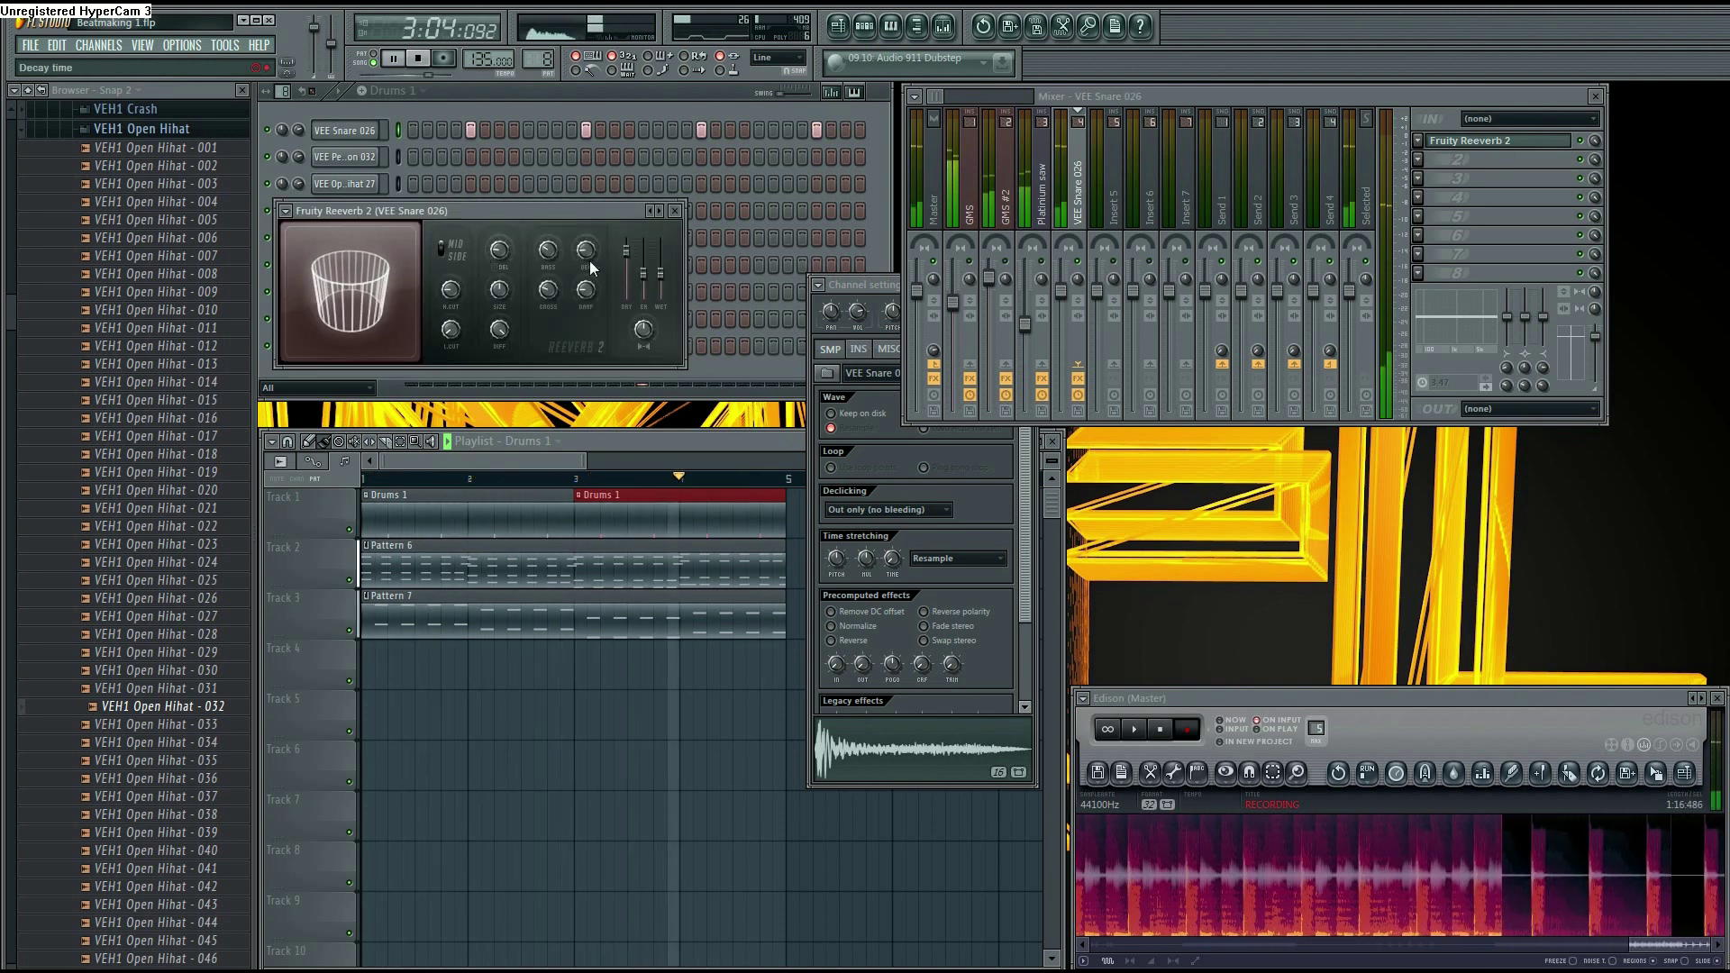
mouse_move(497, 261)
mouse_down()
mouse_move(497, 245)
mouse_move(518, 263)
mouse_up()
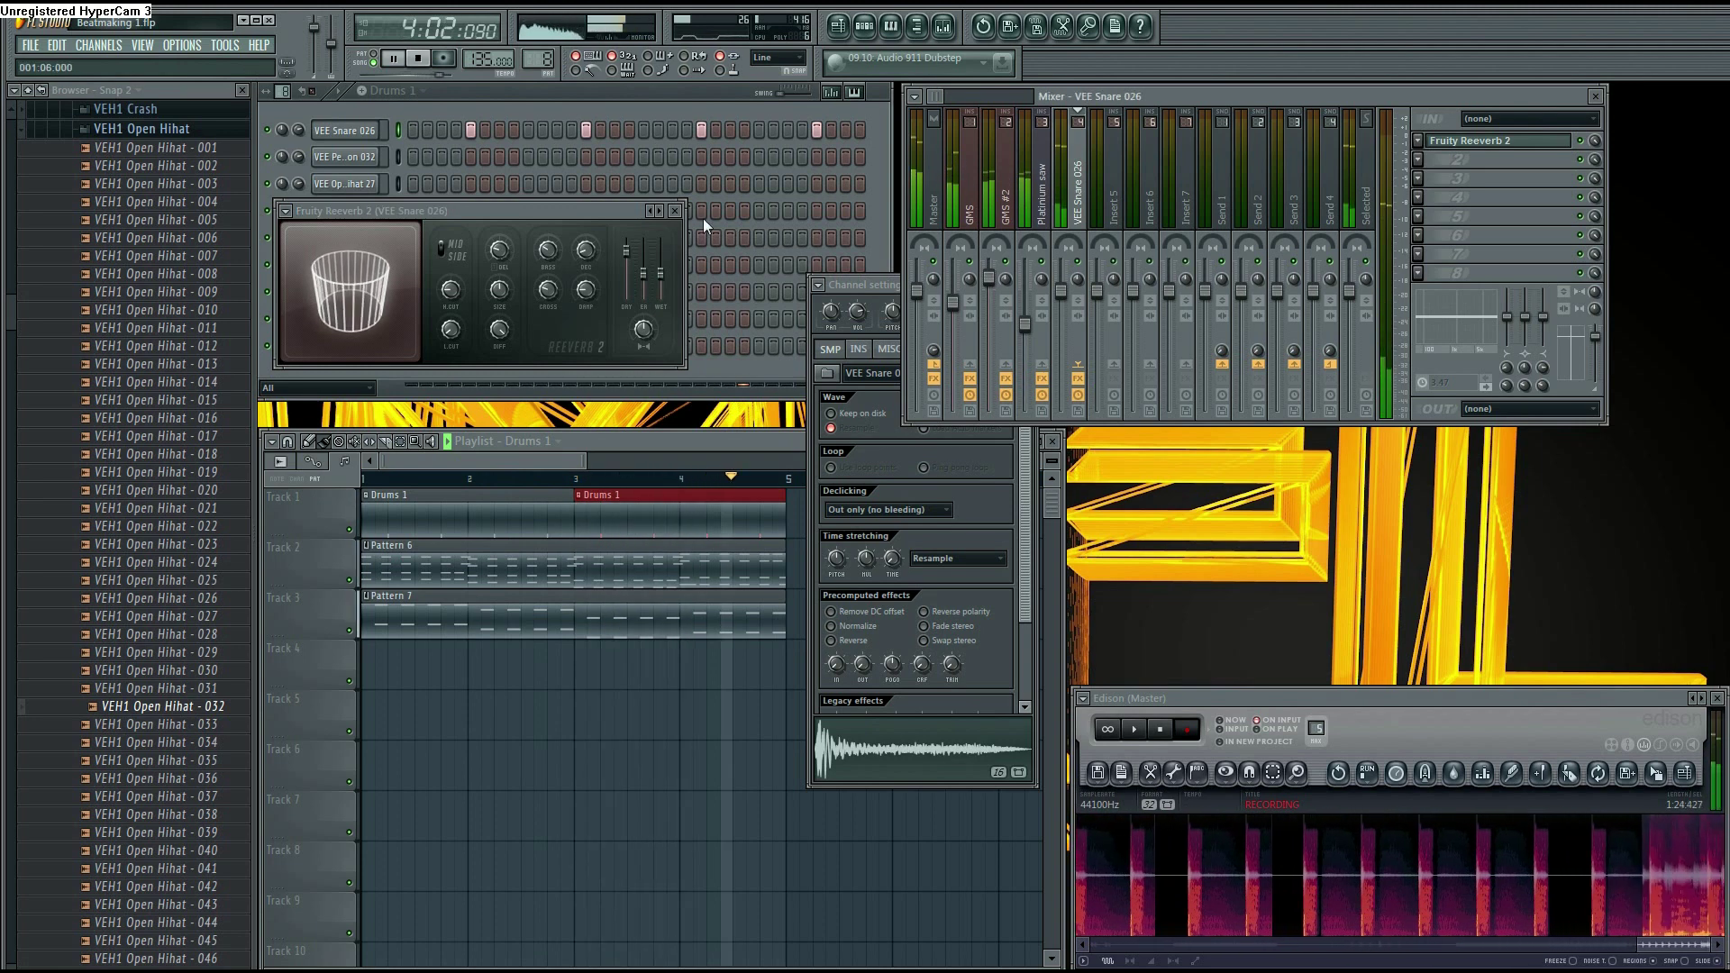
click(677, 212)
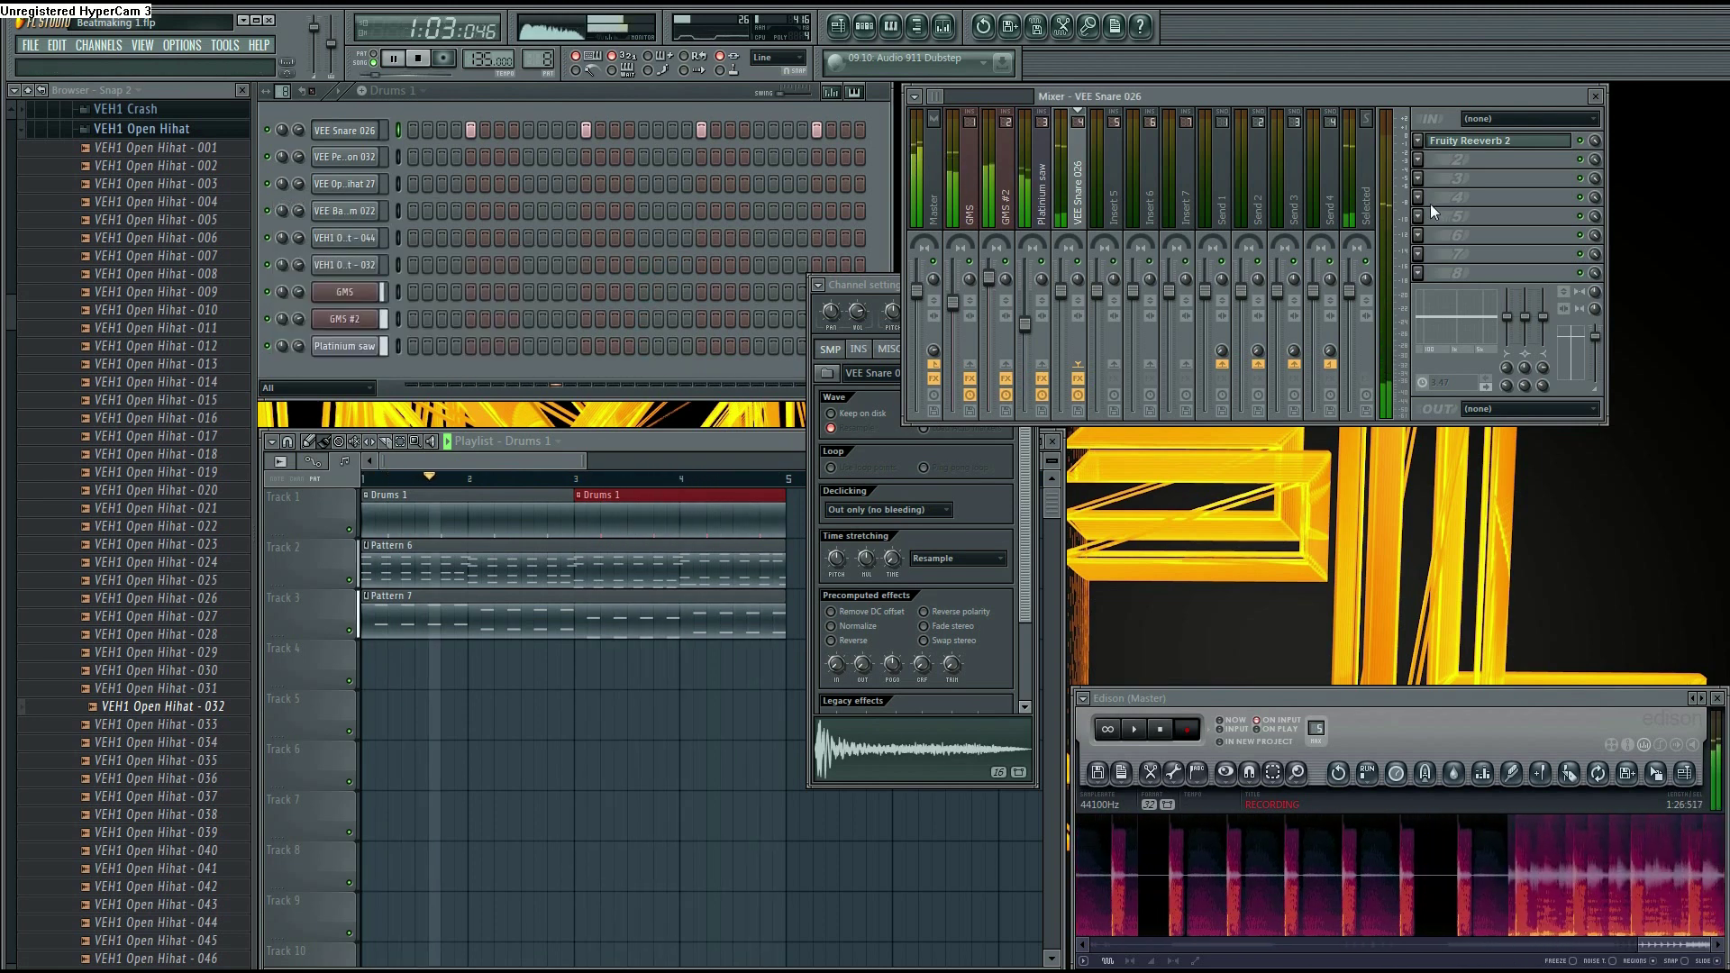
Add Fruity Parametric EQ 2 to the snare's mixer track, cutting band 2 deeply, boosting band 3 strongly and raising band 4 slightly
click(1435, 177)
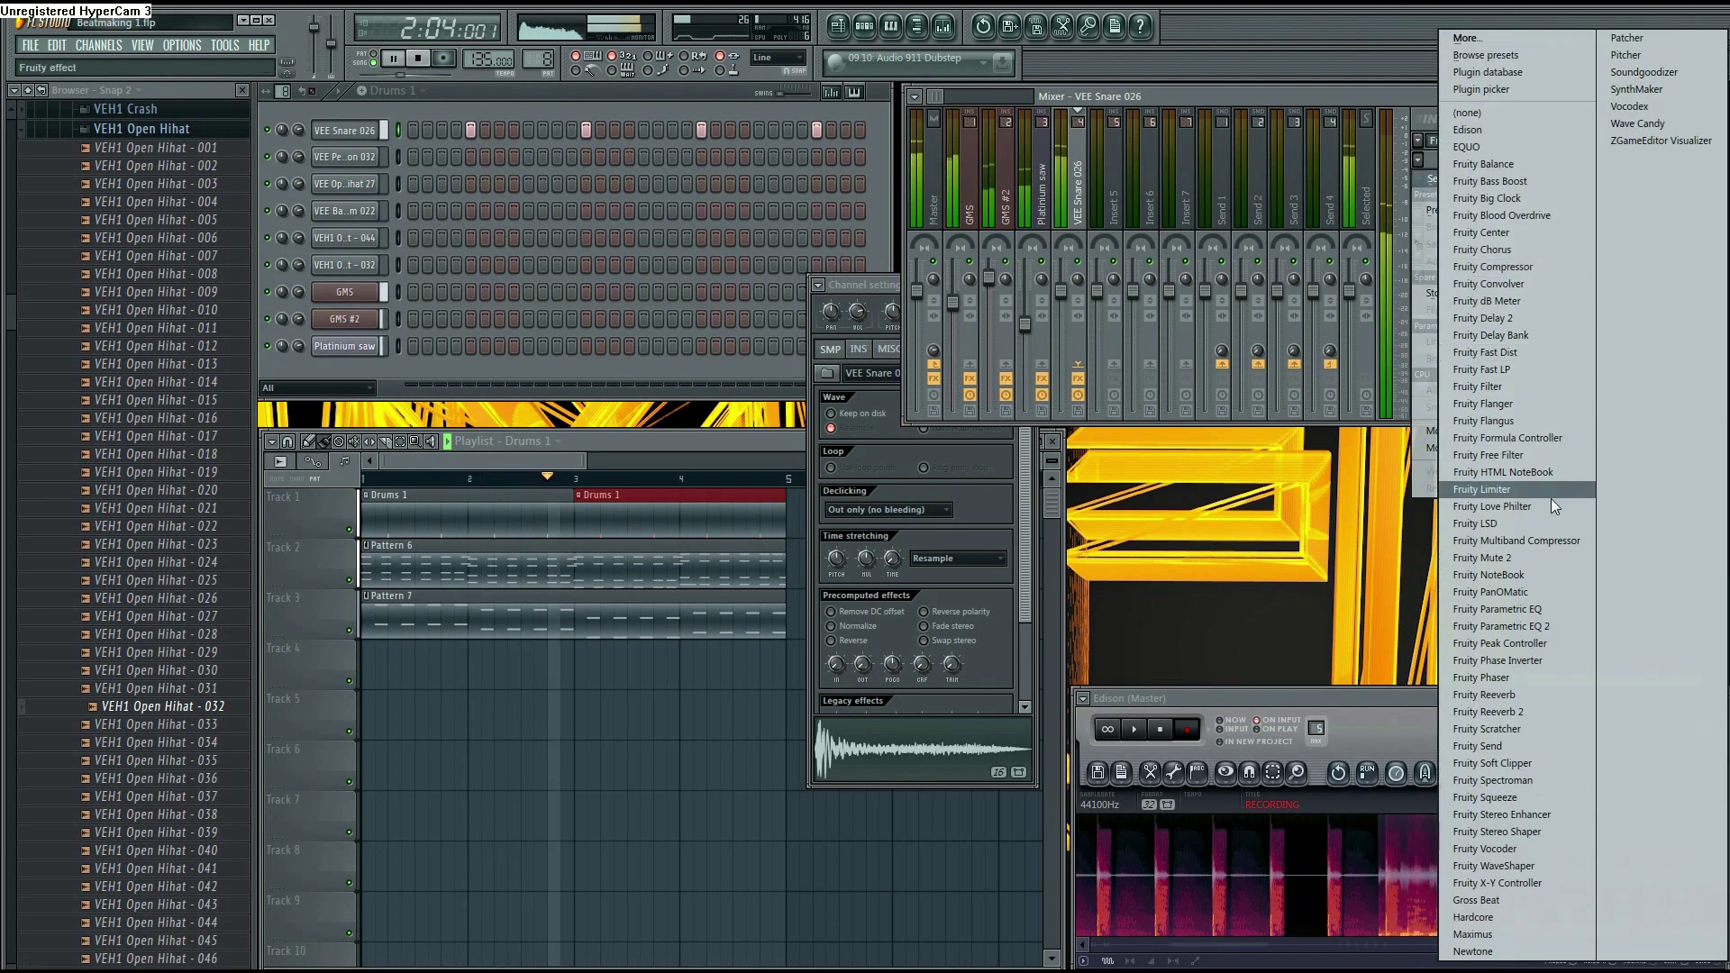
click(1545, 630)
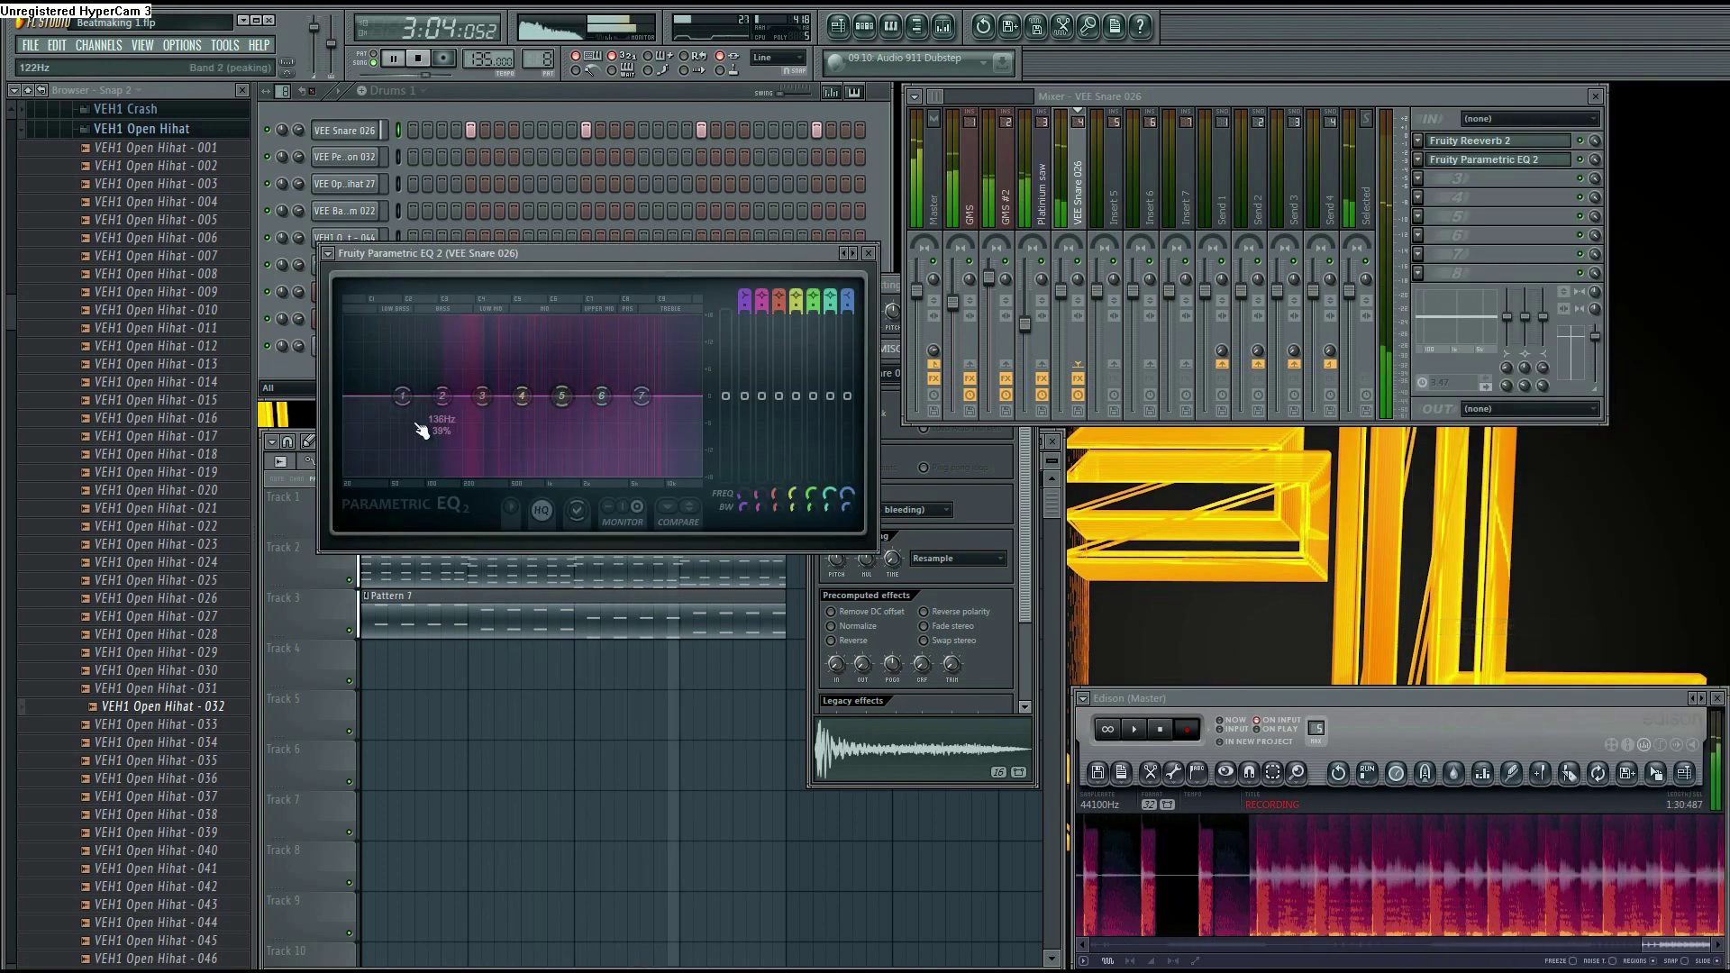
drag(436, 403, 476, 365)
scroll(476, 368, down, 5)
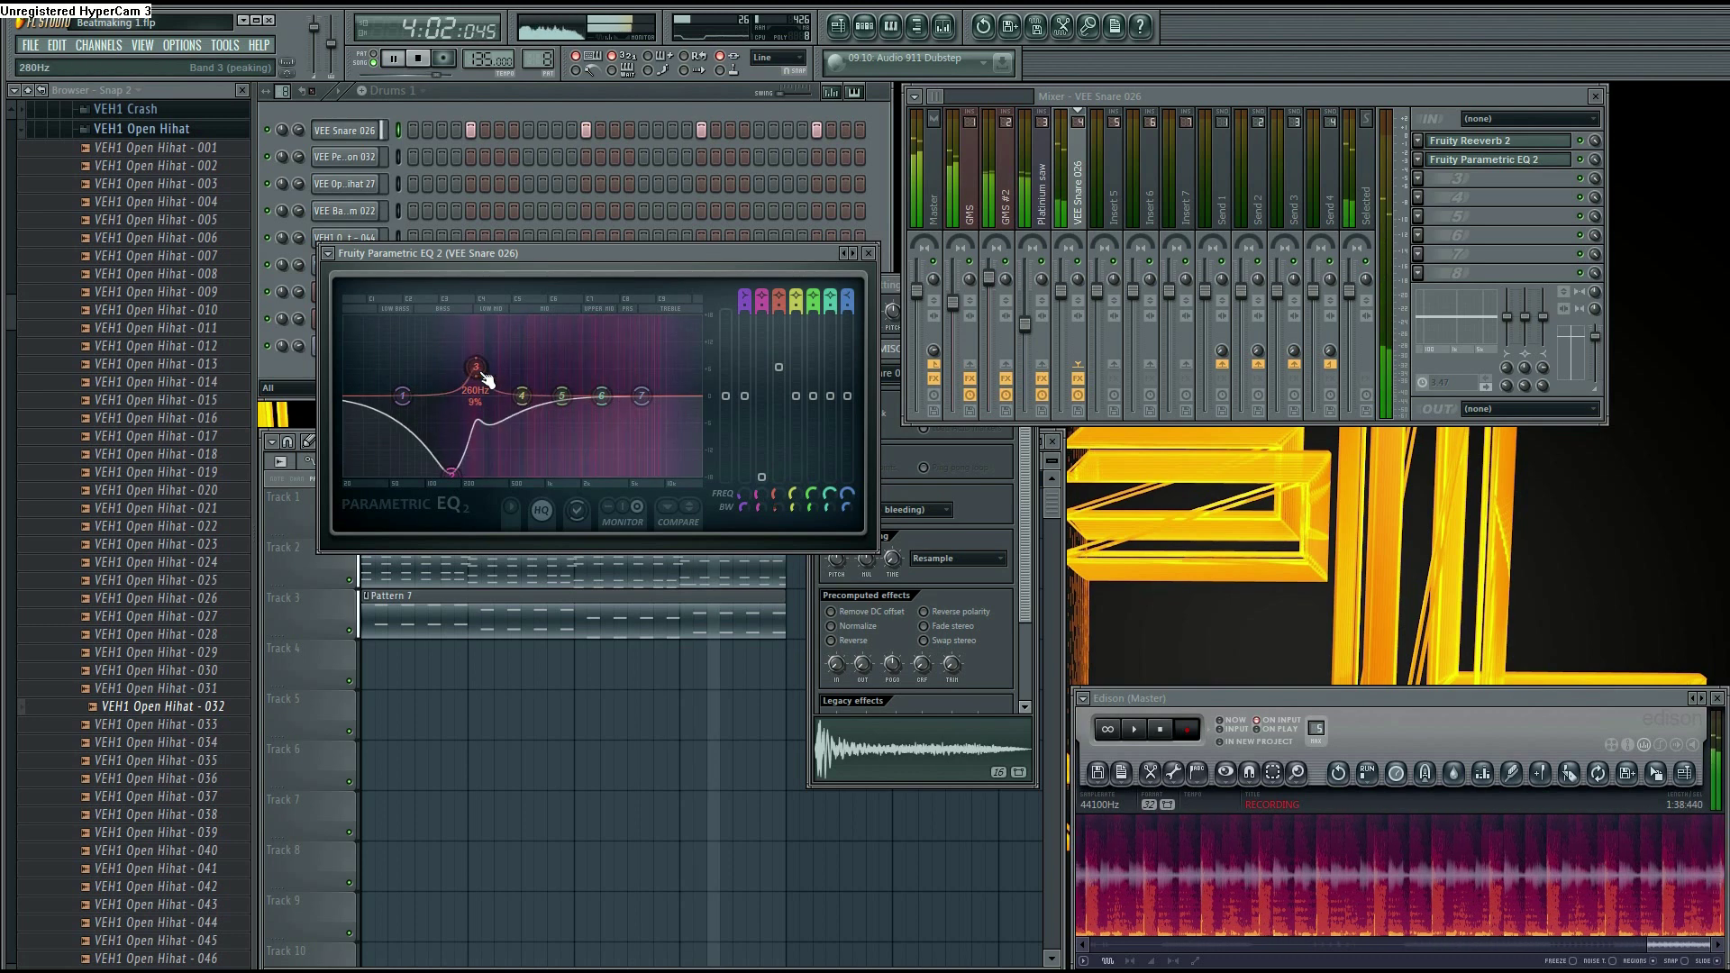
drag(487, 379, 478, 338)
scroll(485, 338, up, 2)
drag(521, 396, 518, 381)
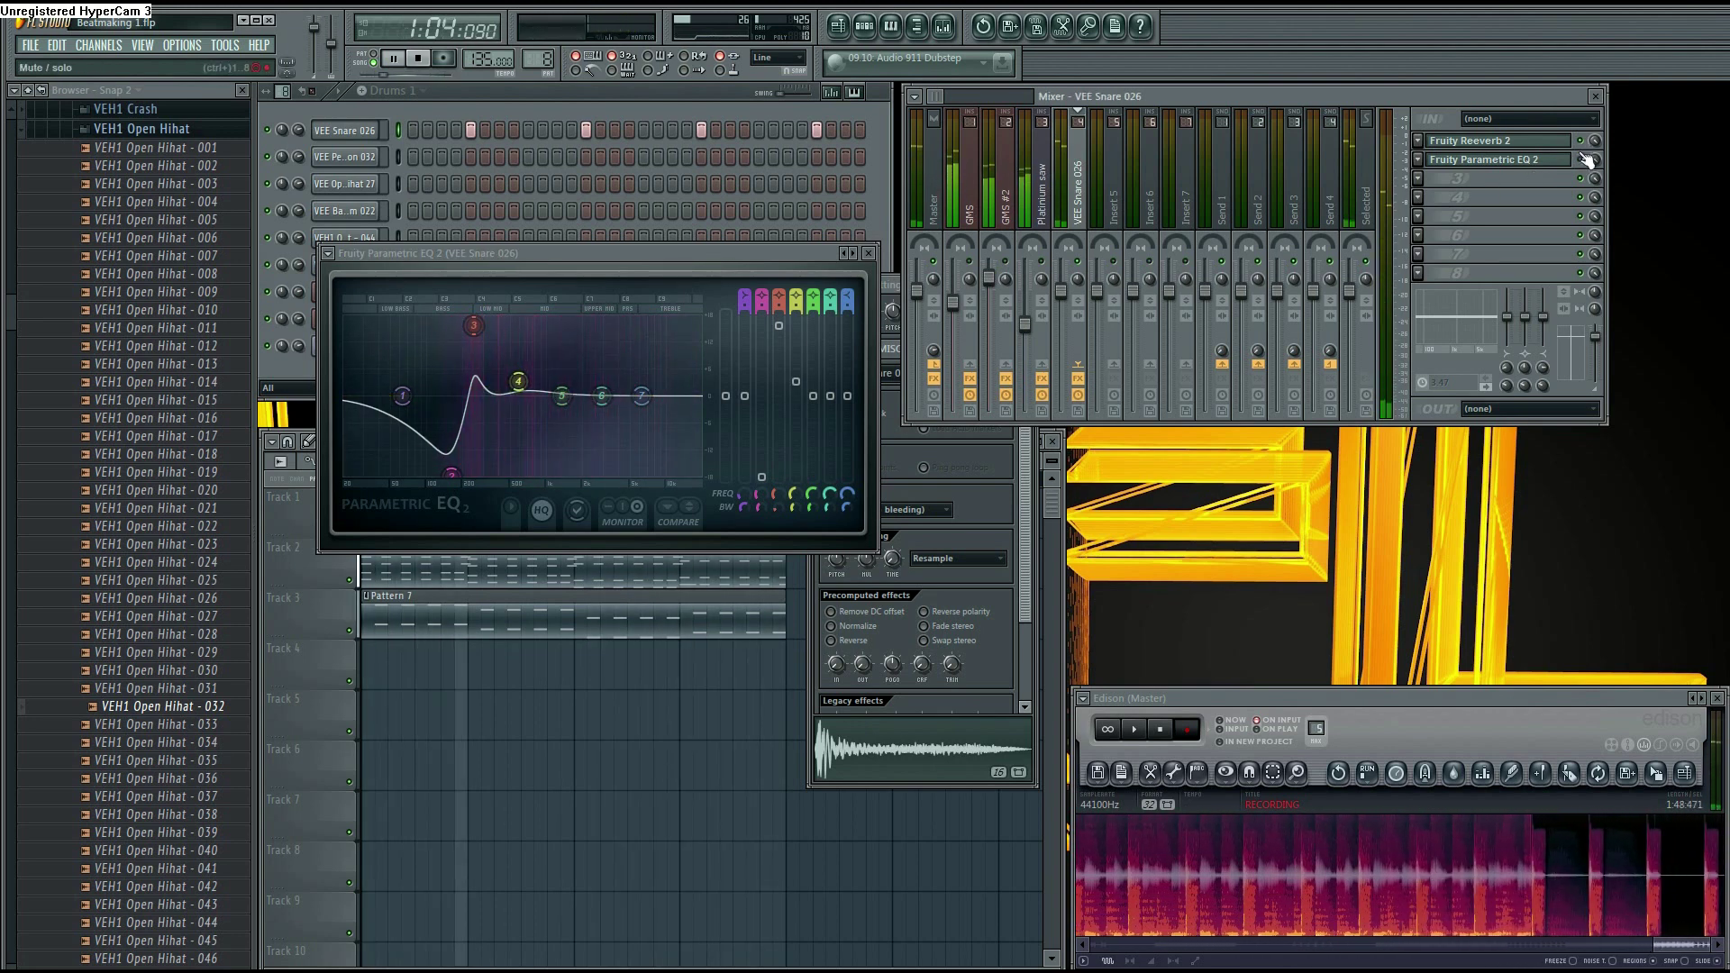
click(870, 254)
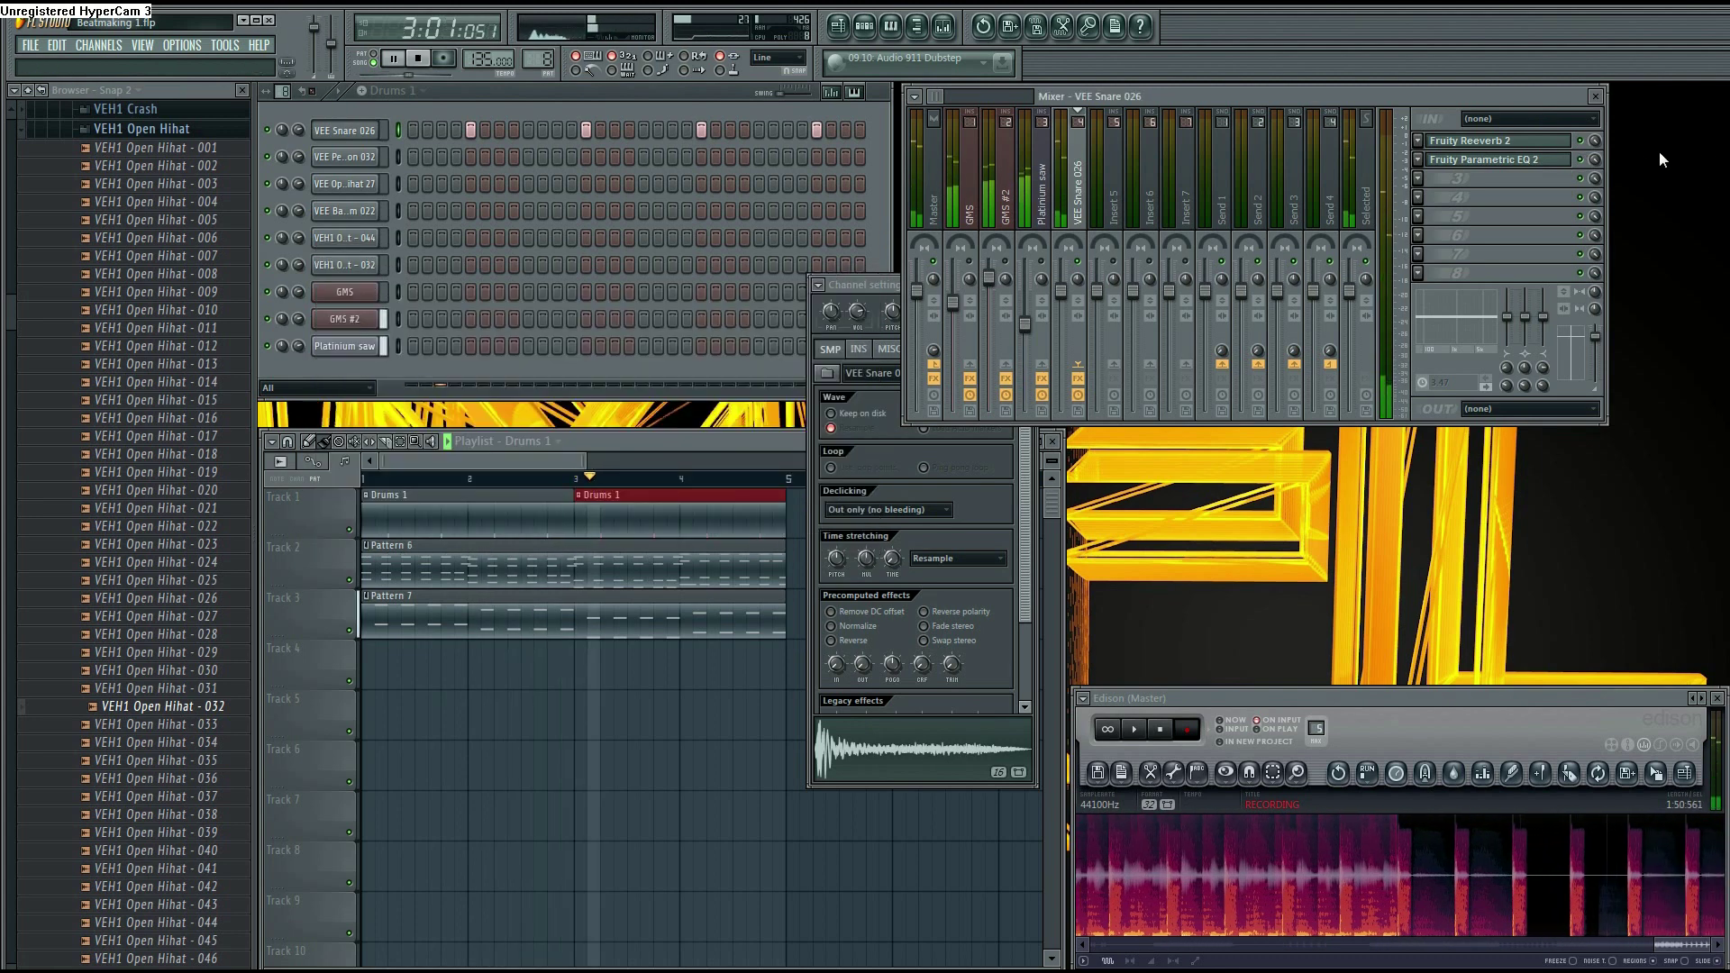
click(895, 283)
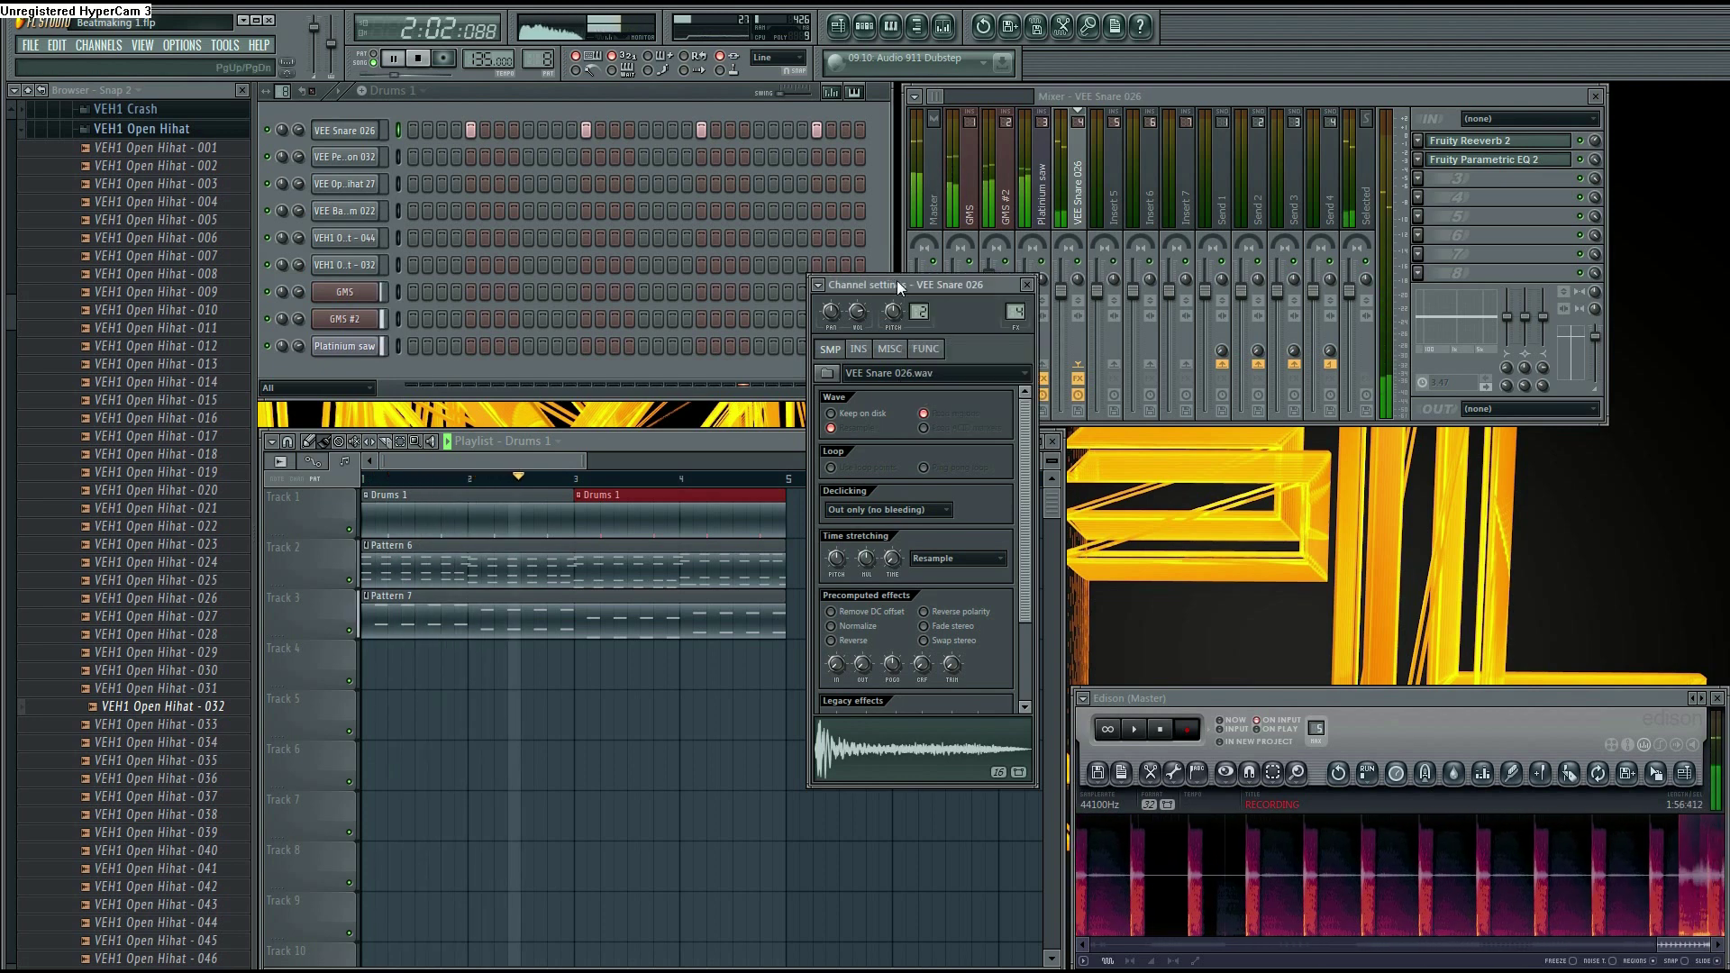
click(1029, 285)
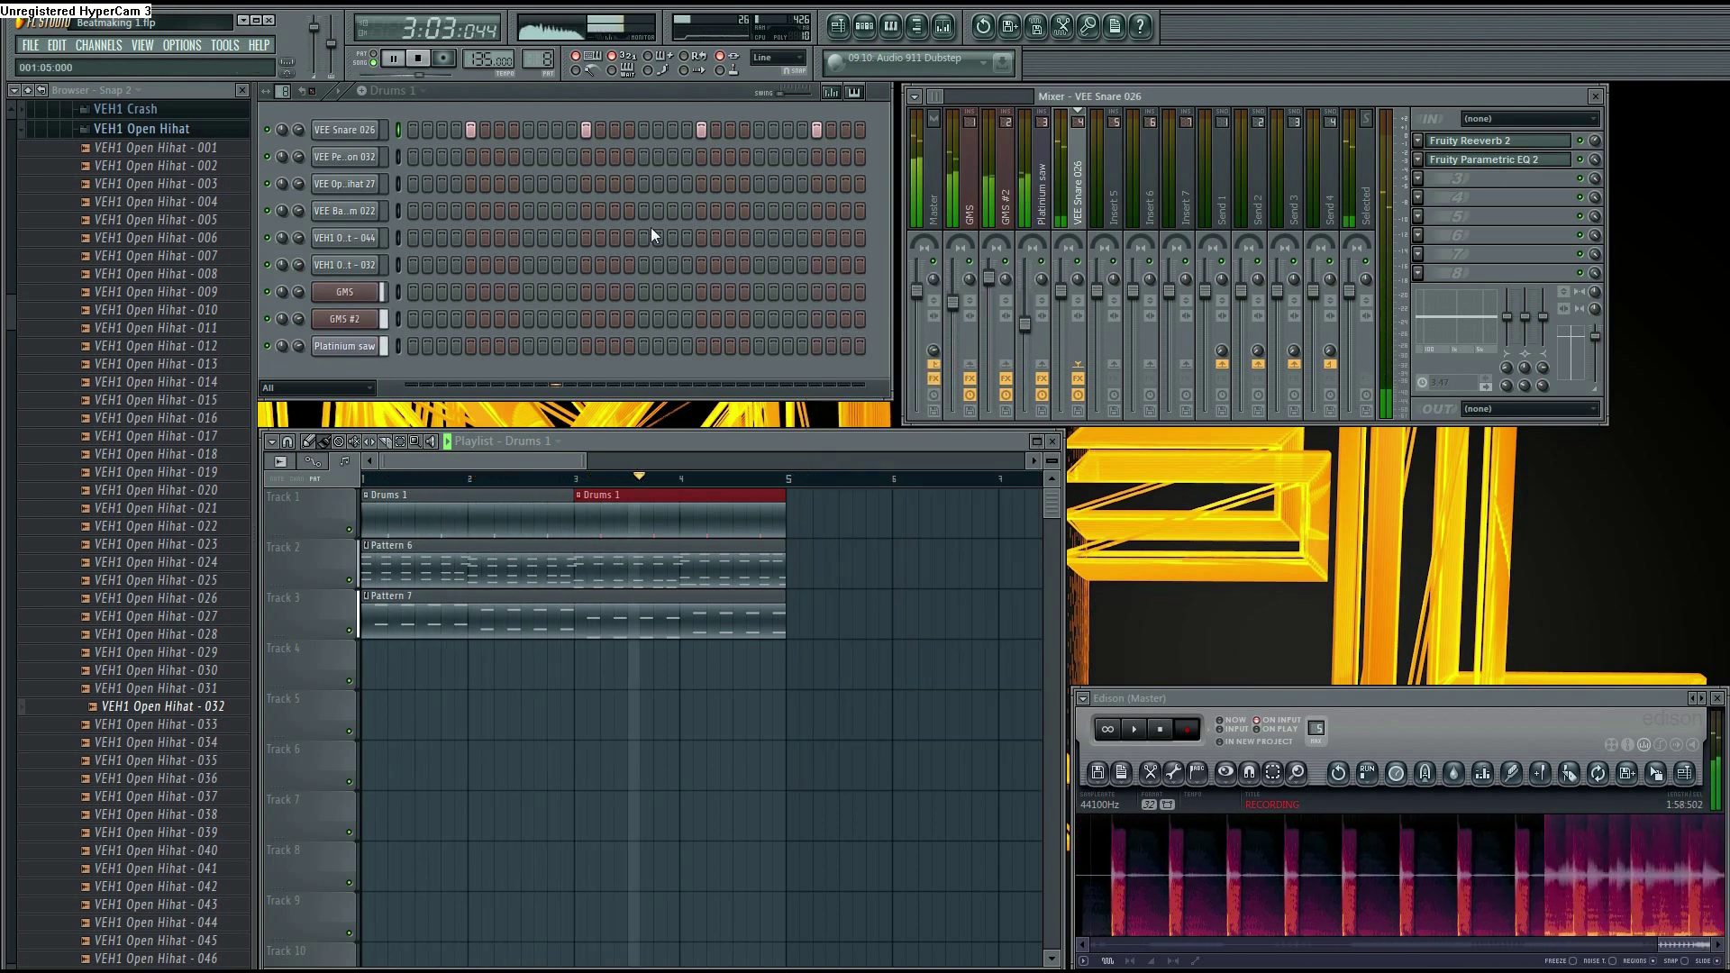
Place hits on steps 12, 15, 28 and 31 of the VEE percussion channel and on steps 4 and 7 of VEE Open Hihat 27
click(572, 157)
click(614, 157)
click(802, 157)
click(845, 157)
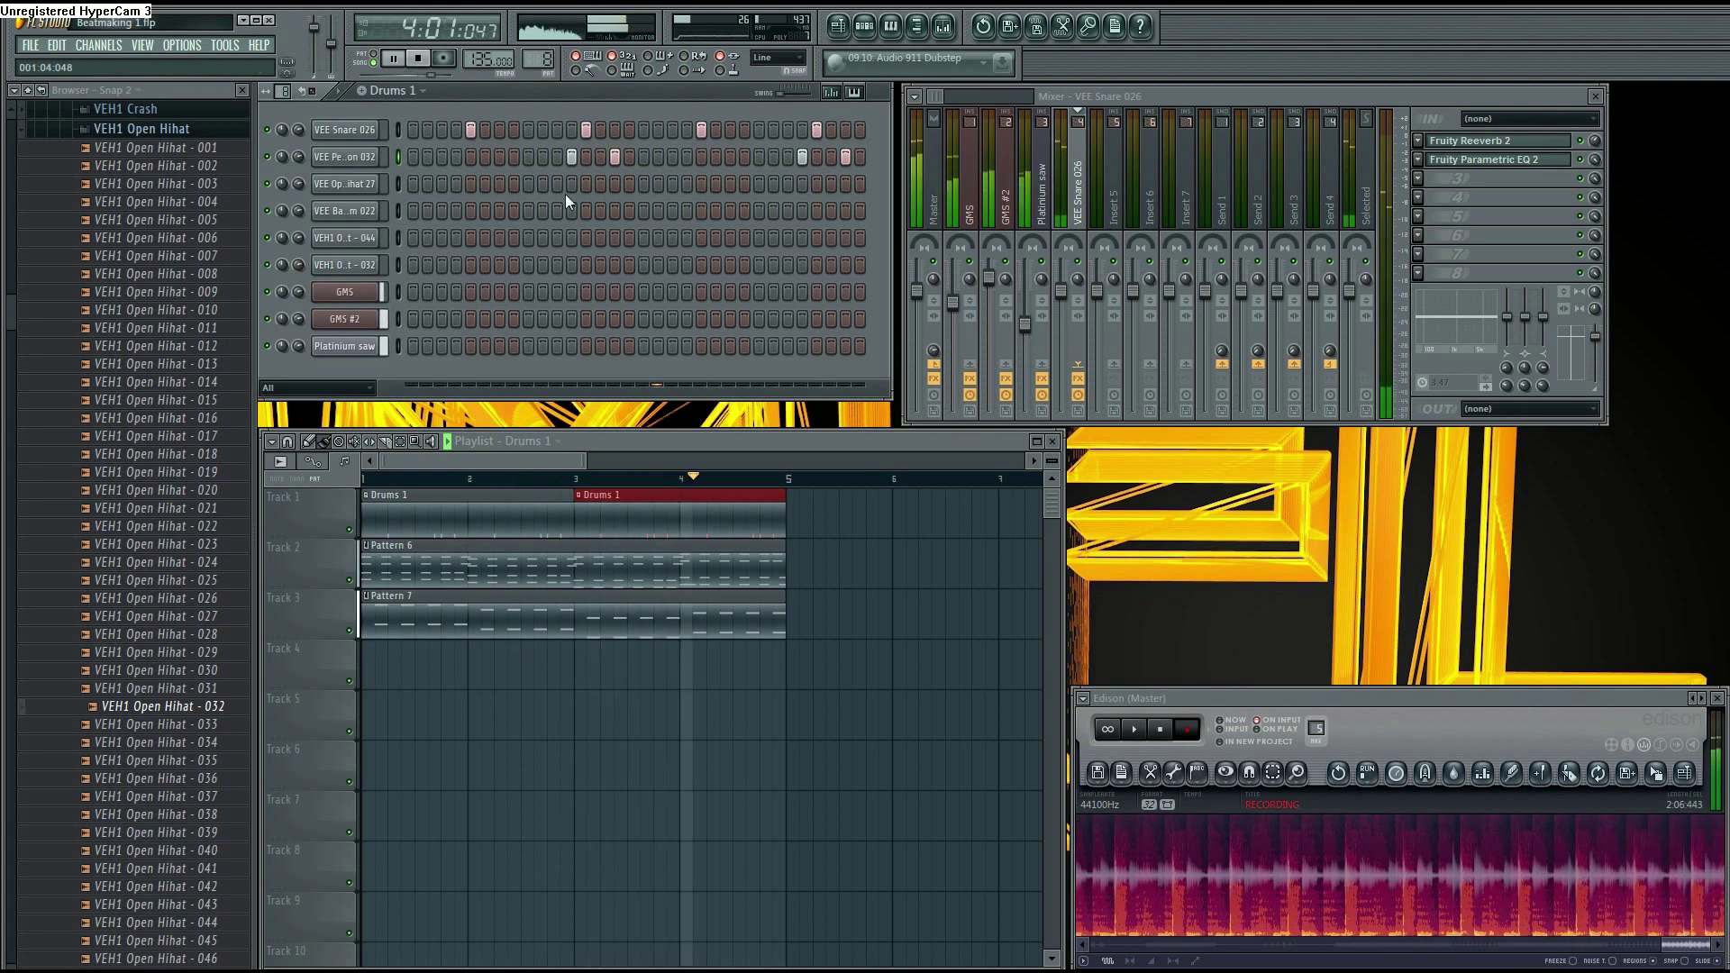
click(457, 184)
click(499, 184)
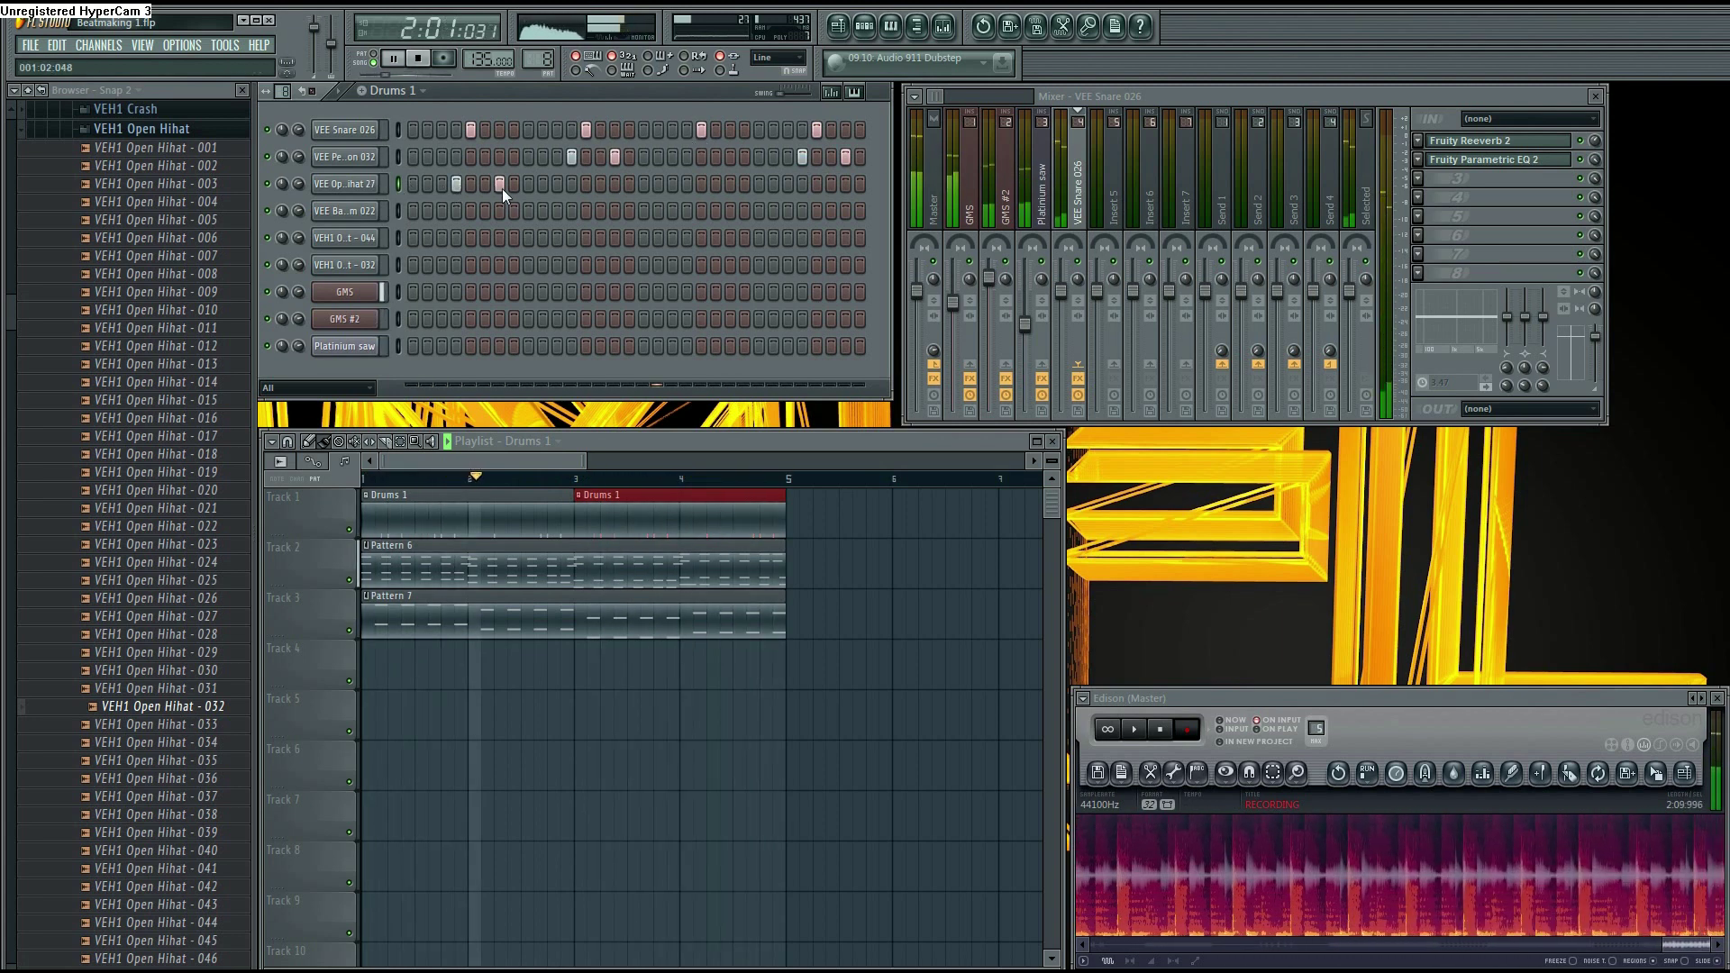
Link the VEE Open Hihat 27 channel to mixer insert 5 and add Fruity Delay 2 in its first effect slot
click(366, 185)
right_click(1112, 186)
mouse_move(1187, 171)
click(1321, 173)
click(1419, 142)
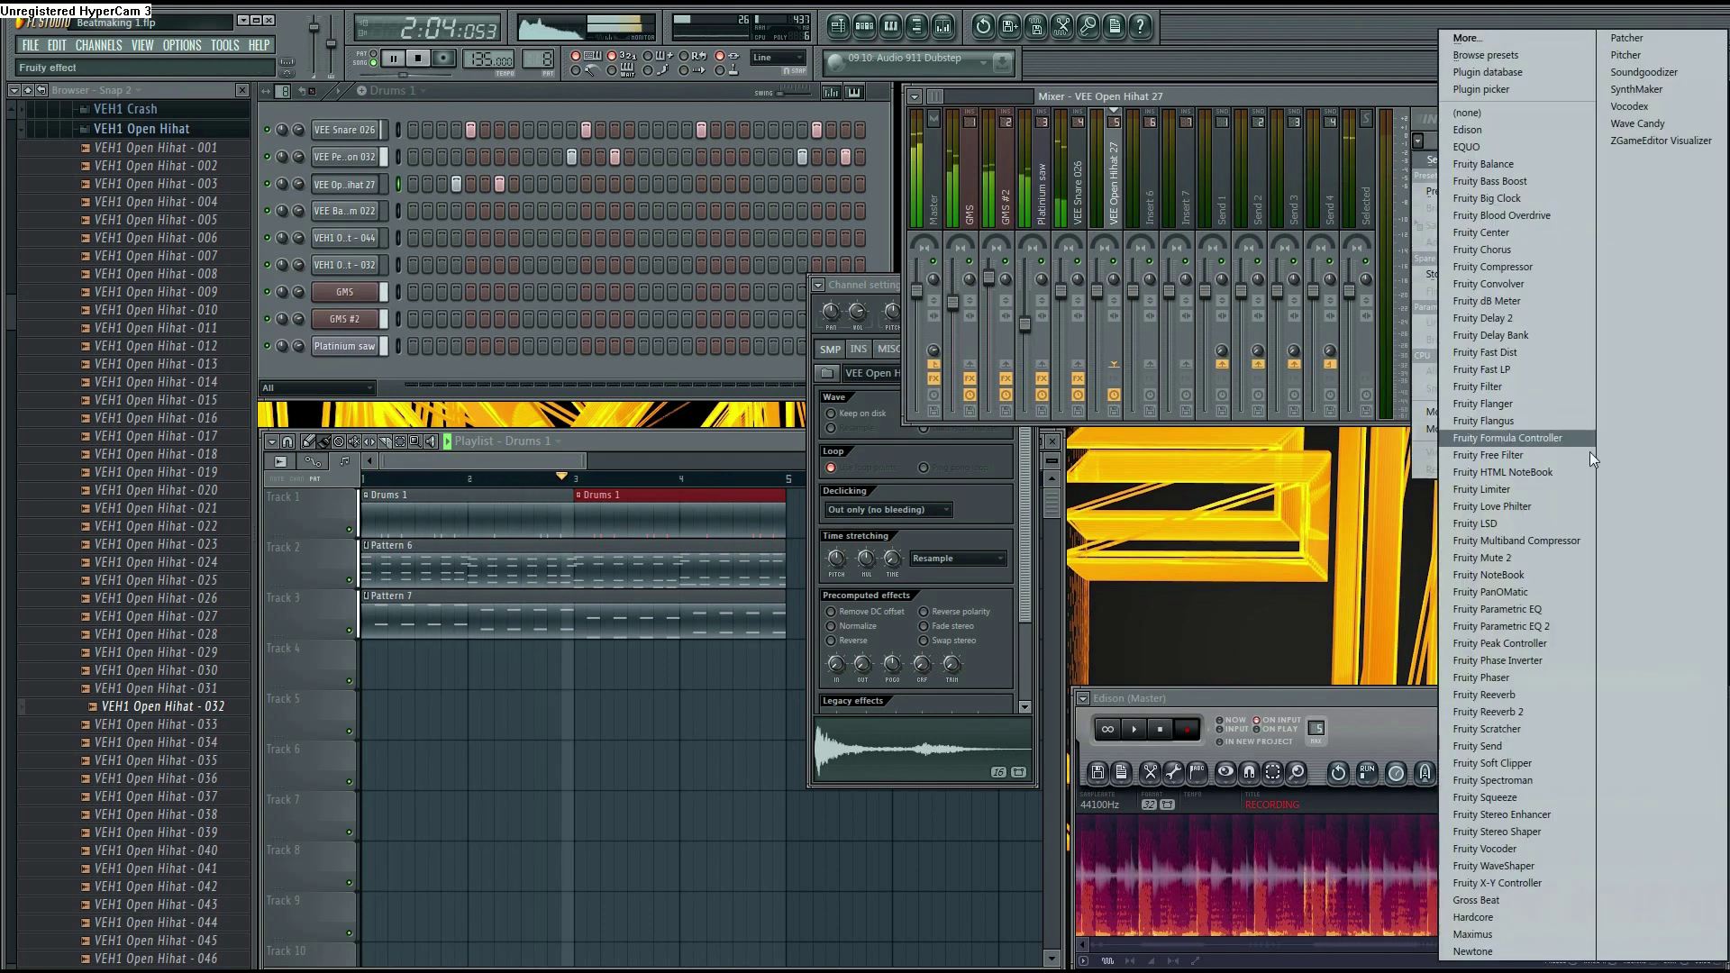
click(1530, 322)
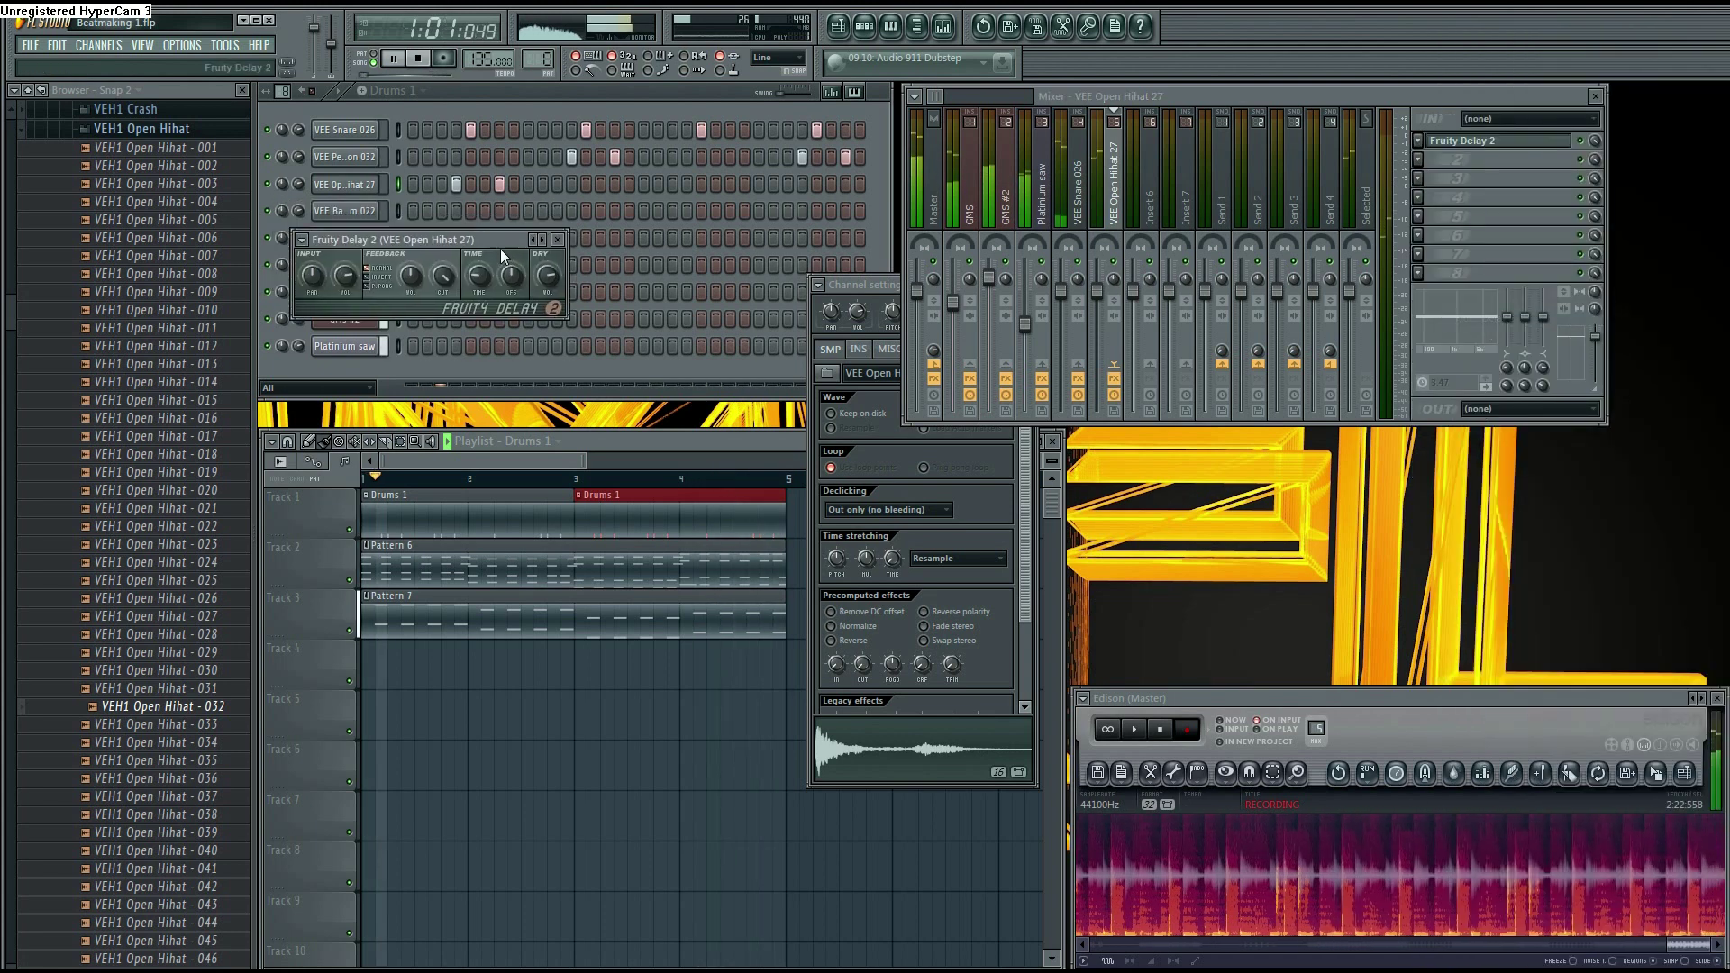
Set the hi-hat's Fruity Delay 2 time from the preset values, raise its time offset and feedback volume, and close the hi-hat's windows
right_click(498, 312)
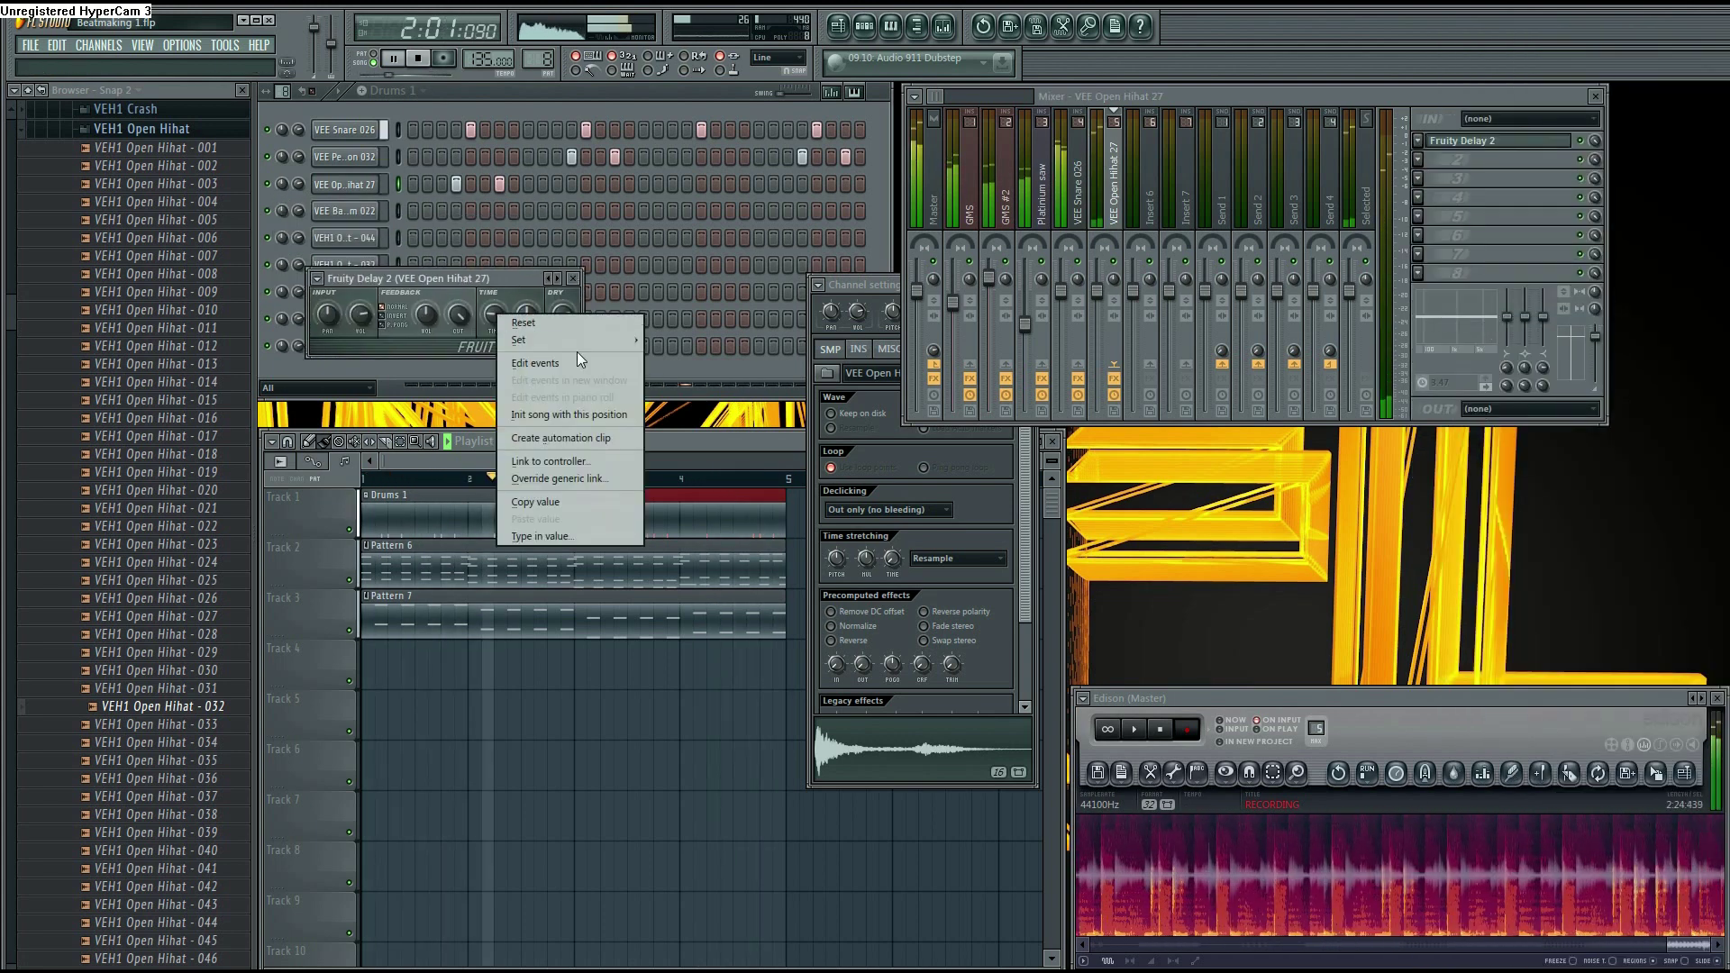
mouse_move(571, 343)
click(657, 339)
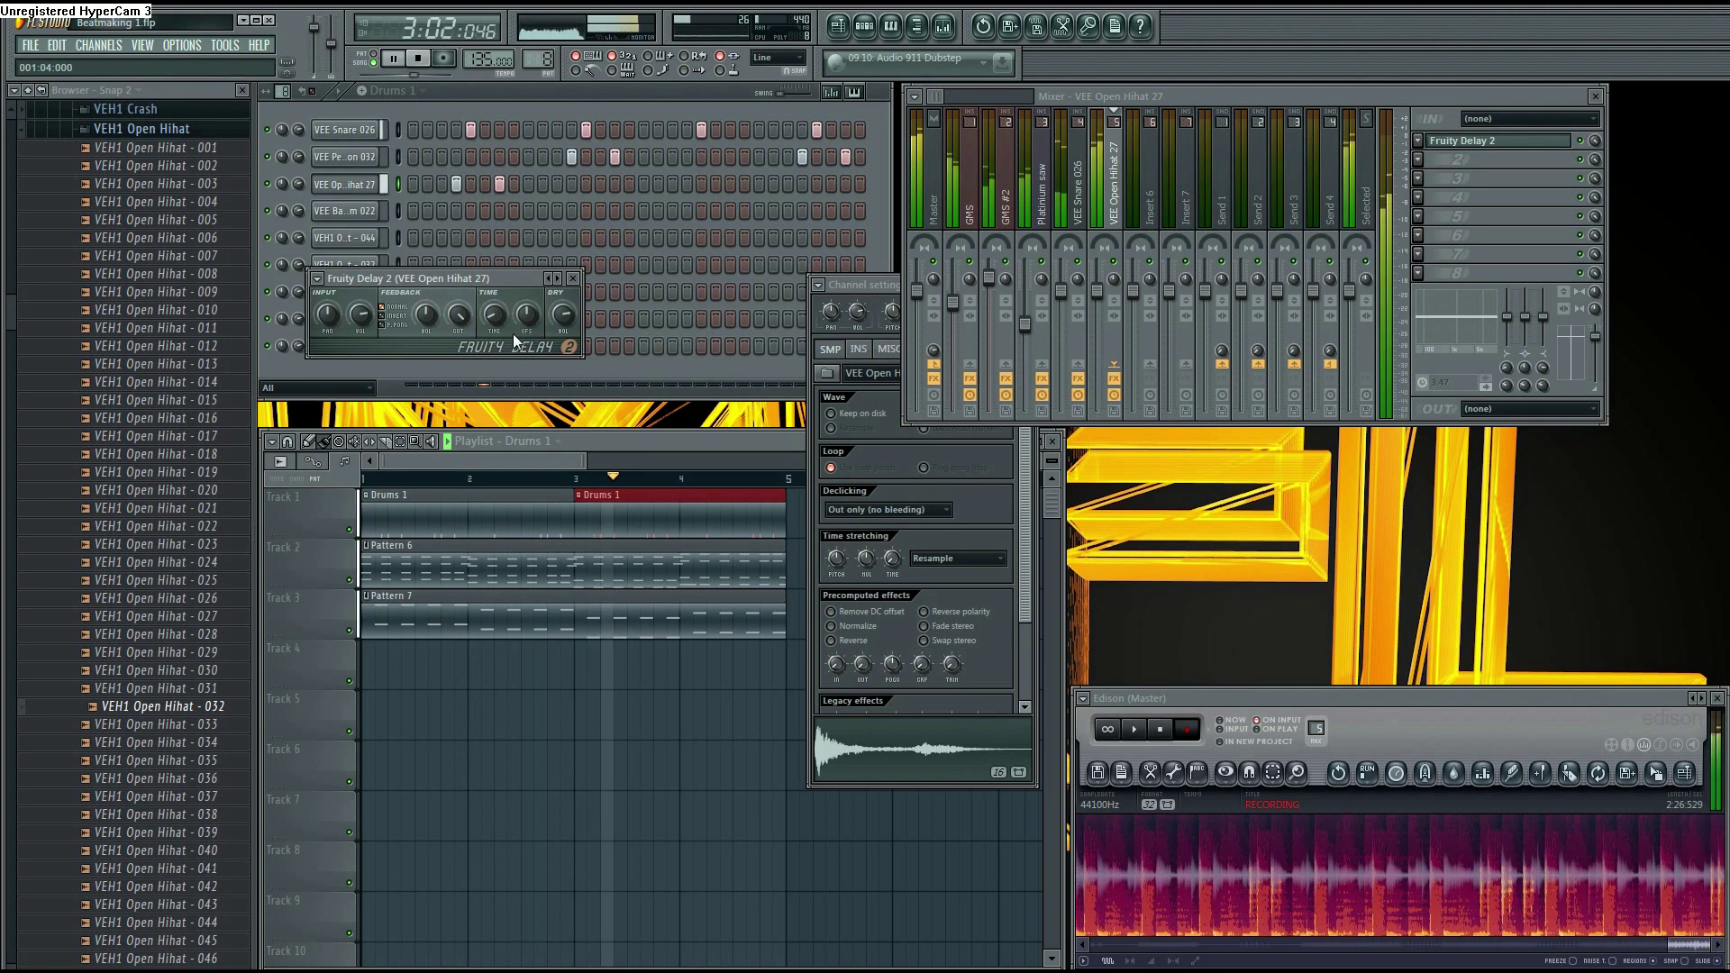
drag(526, 313, 526, 298)
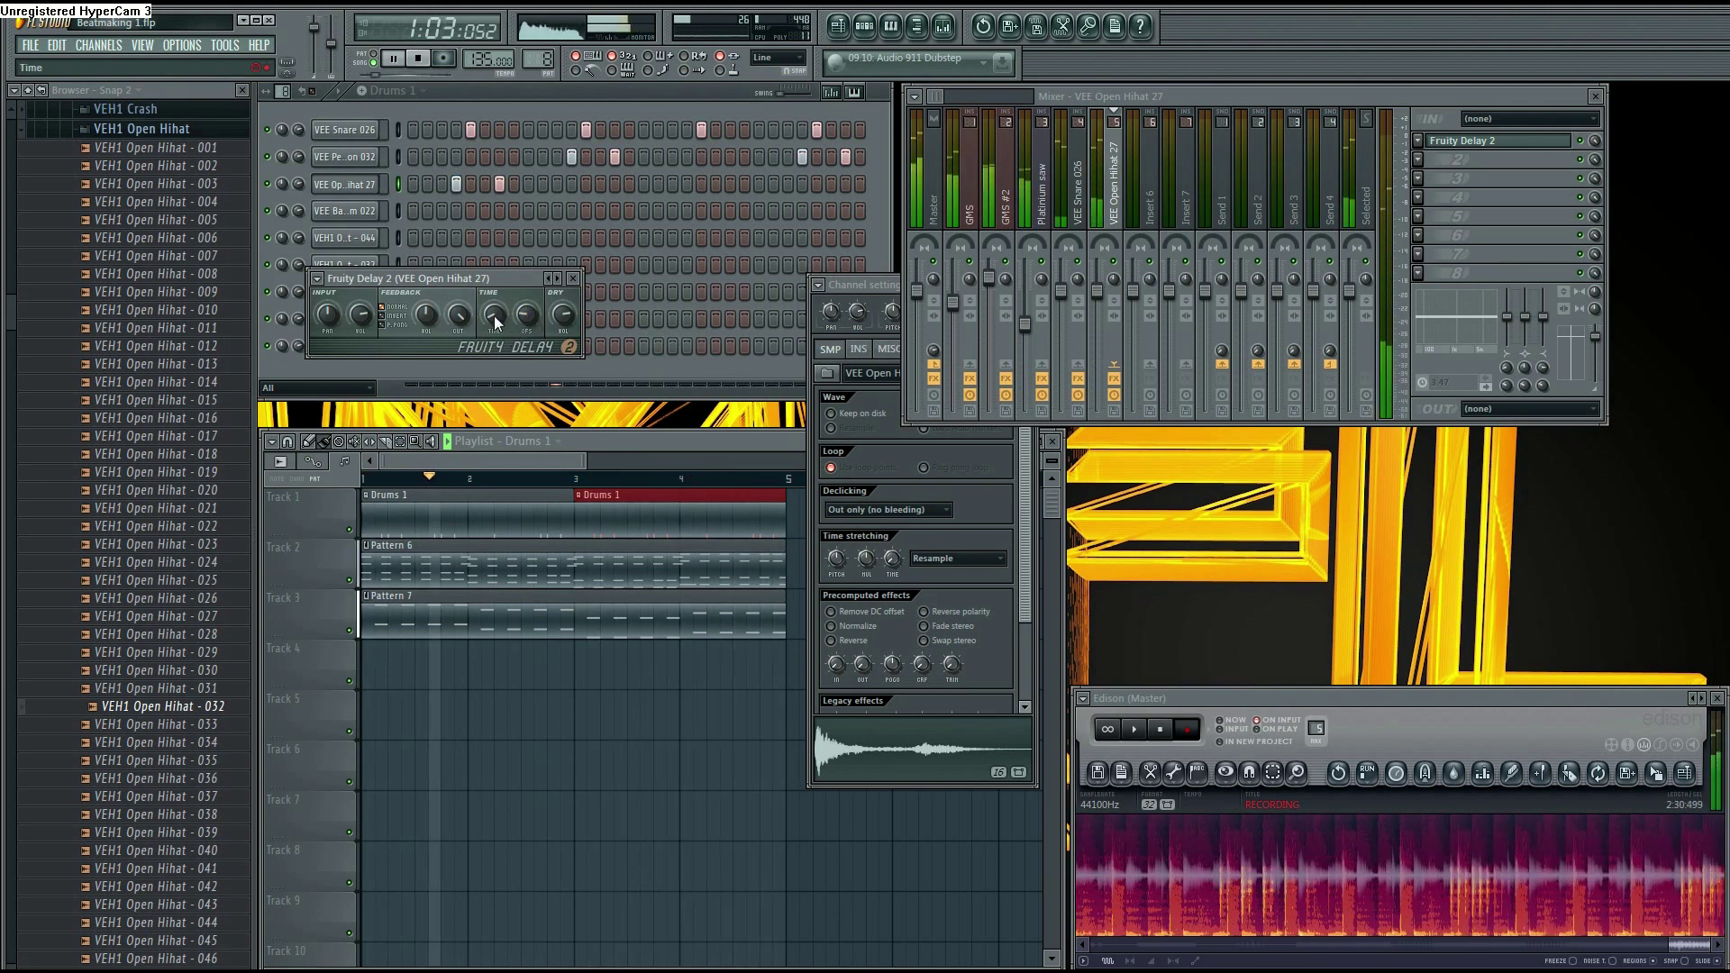
drag(429, 310, 428, 293)
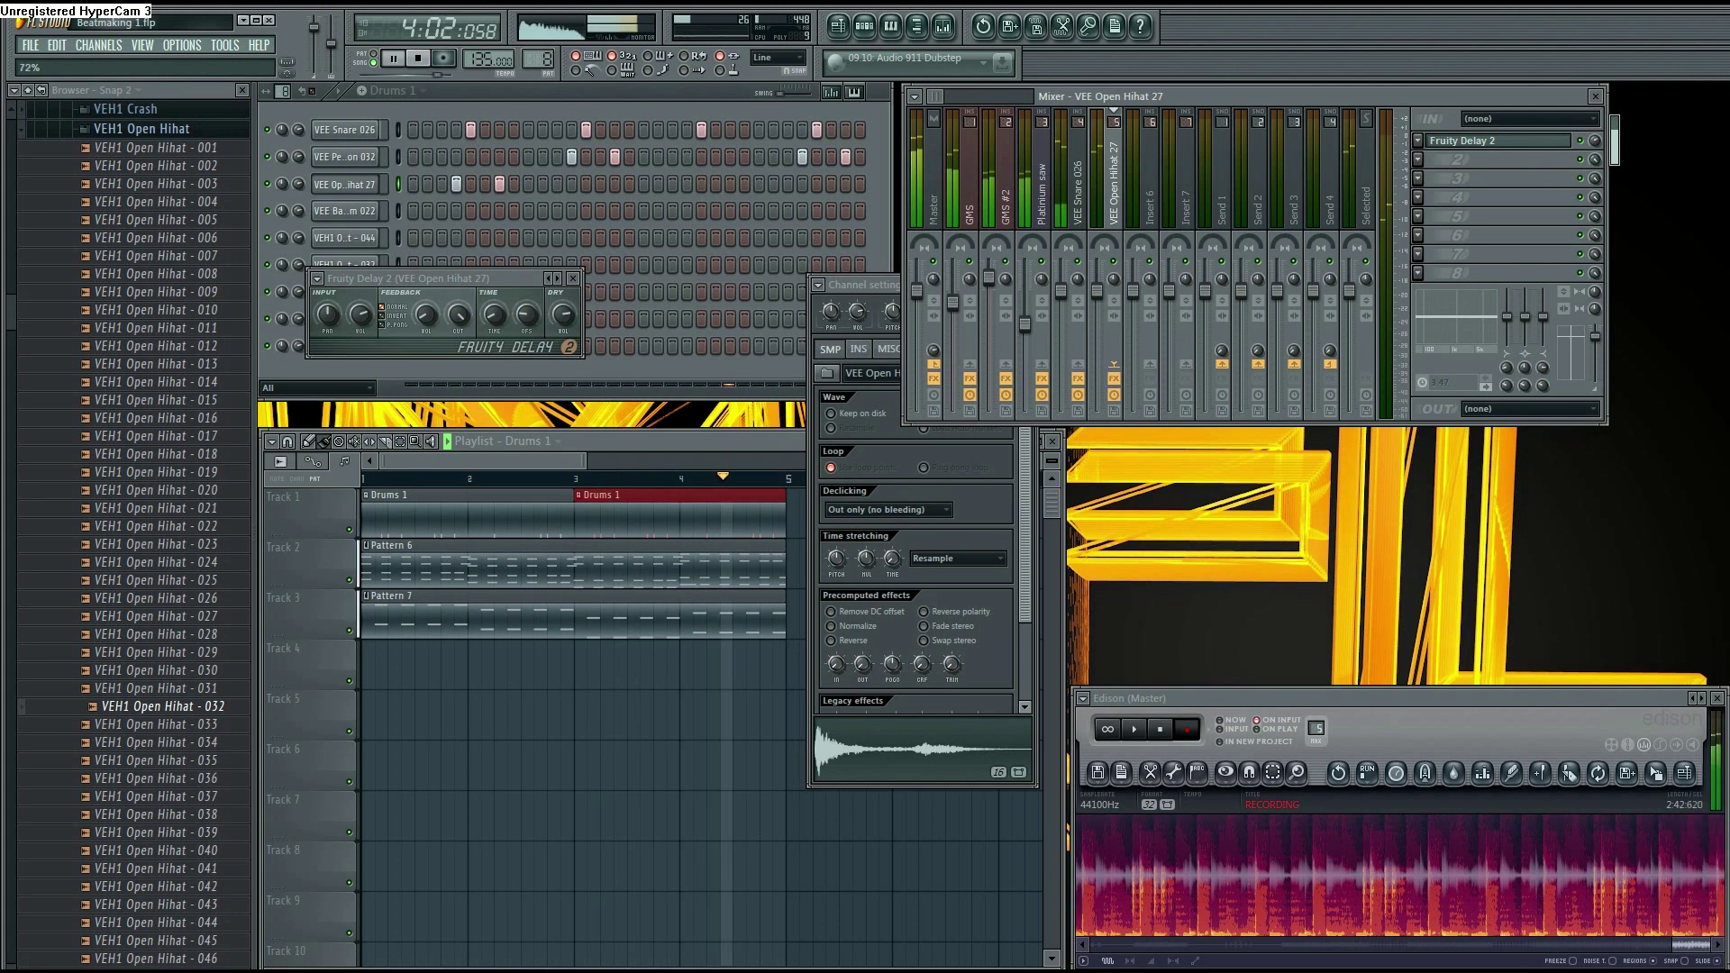
click(570, 275)
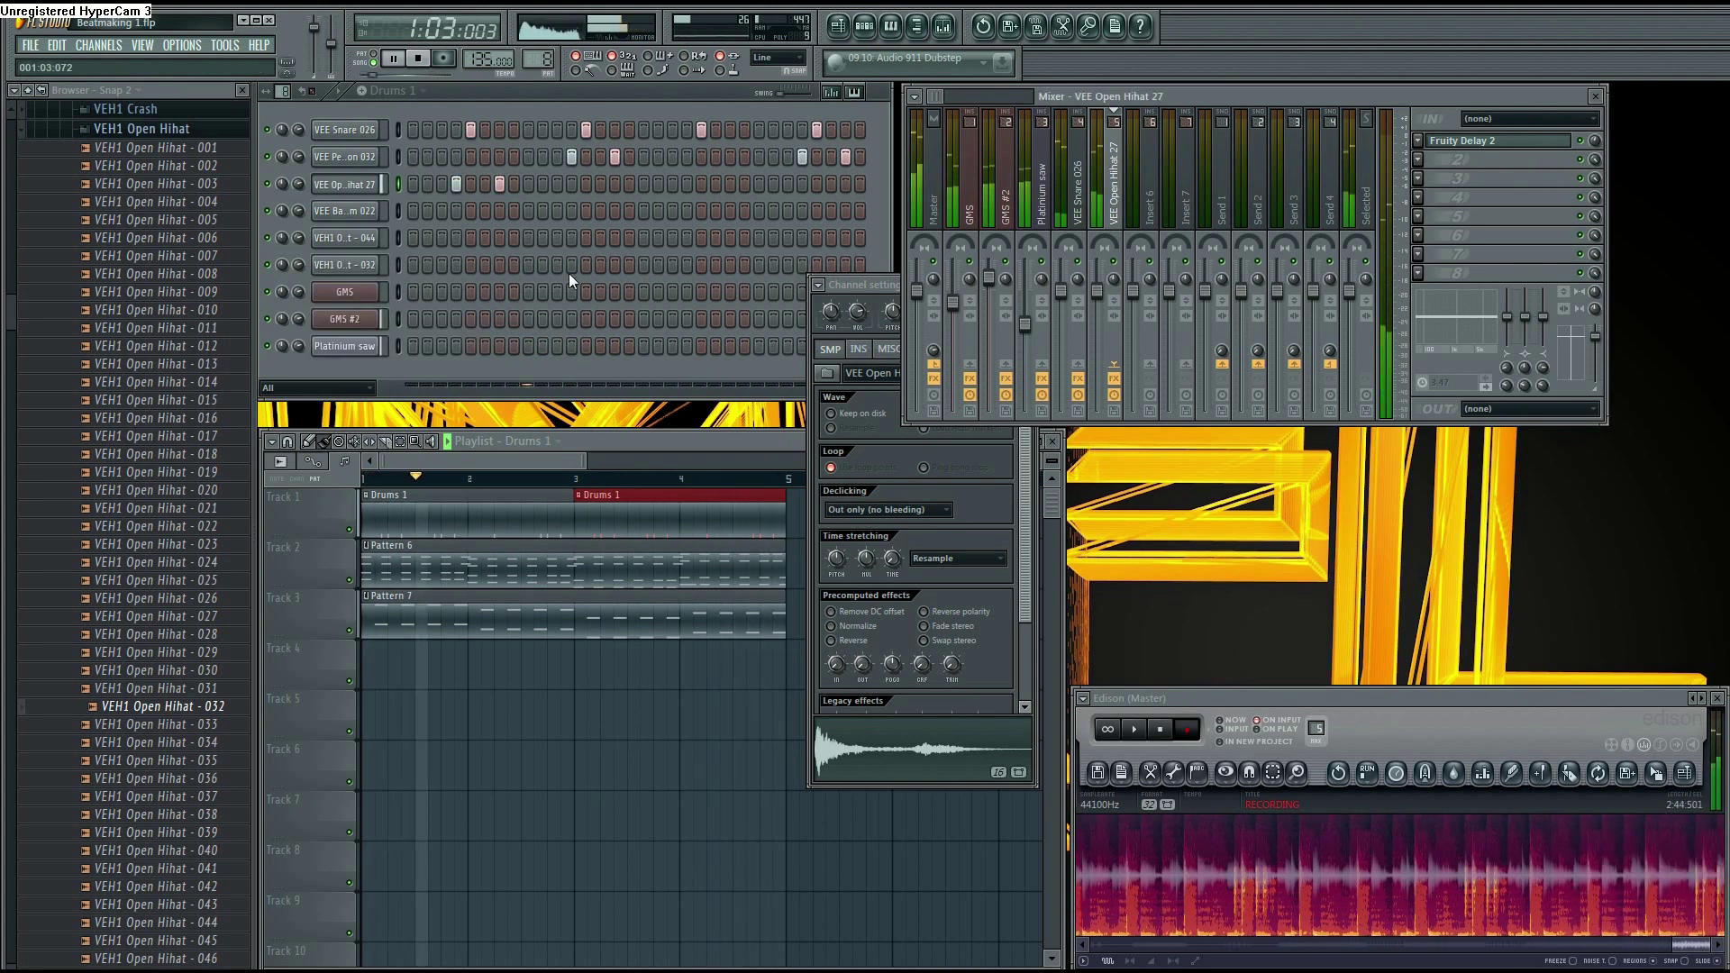
click(892, 287)
click(1029, 284)
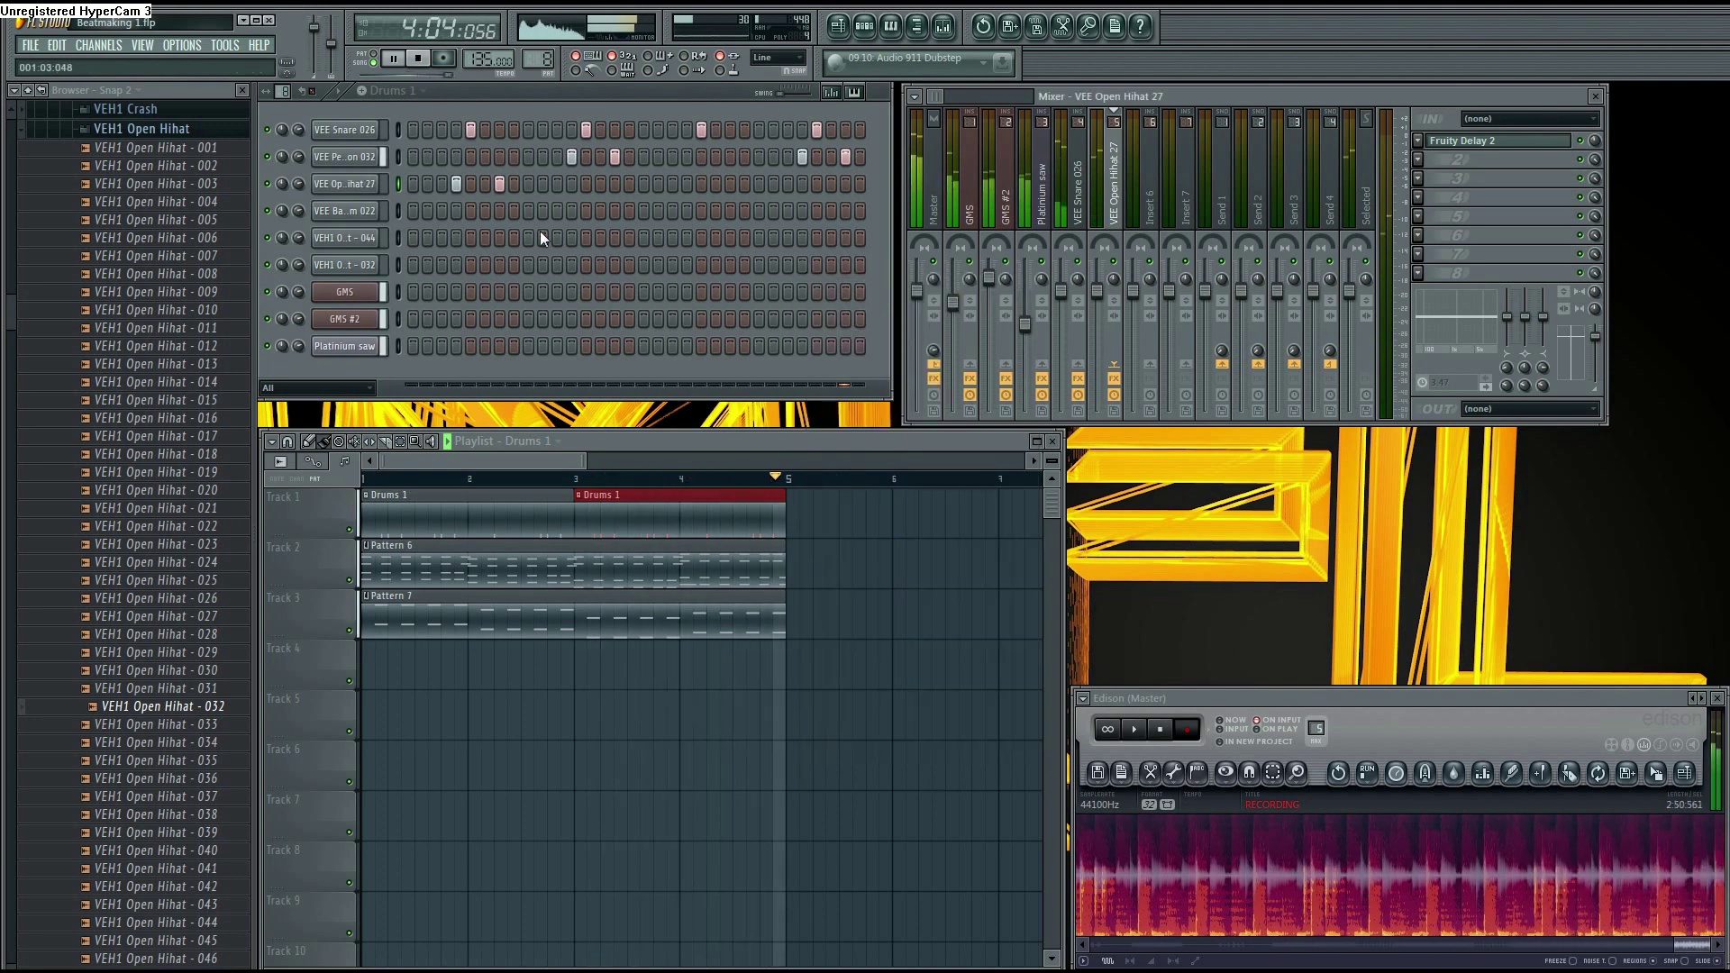
Fill every fourth step of the VEE Bassdrum 022 channel and add extra kicks on steps 15 and 32
right_click(381, 219)
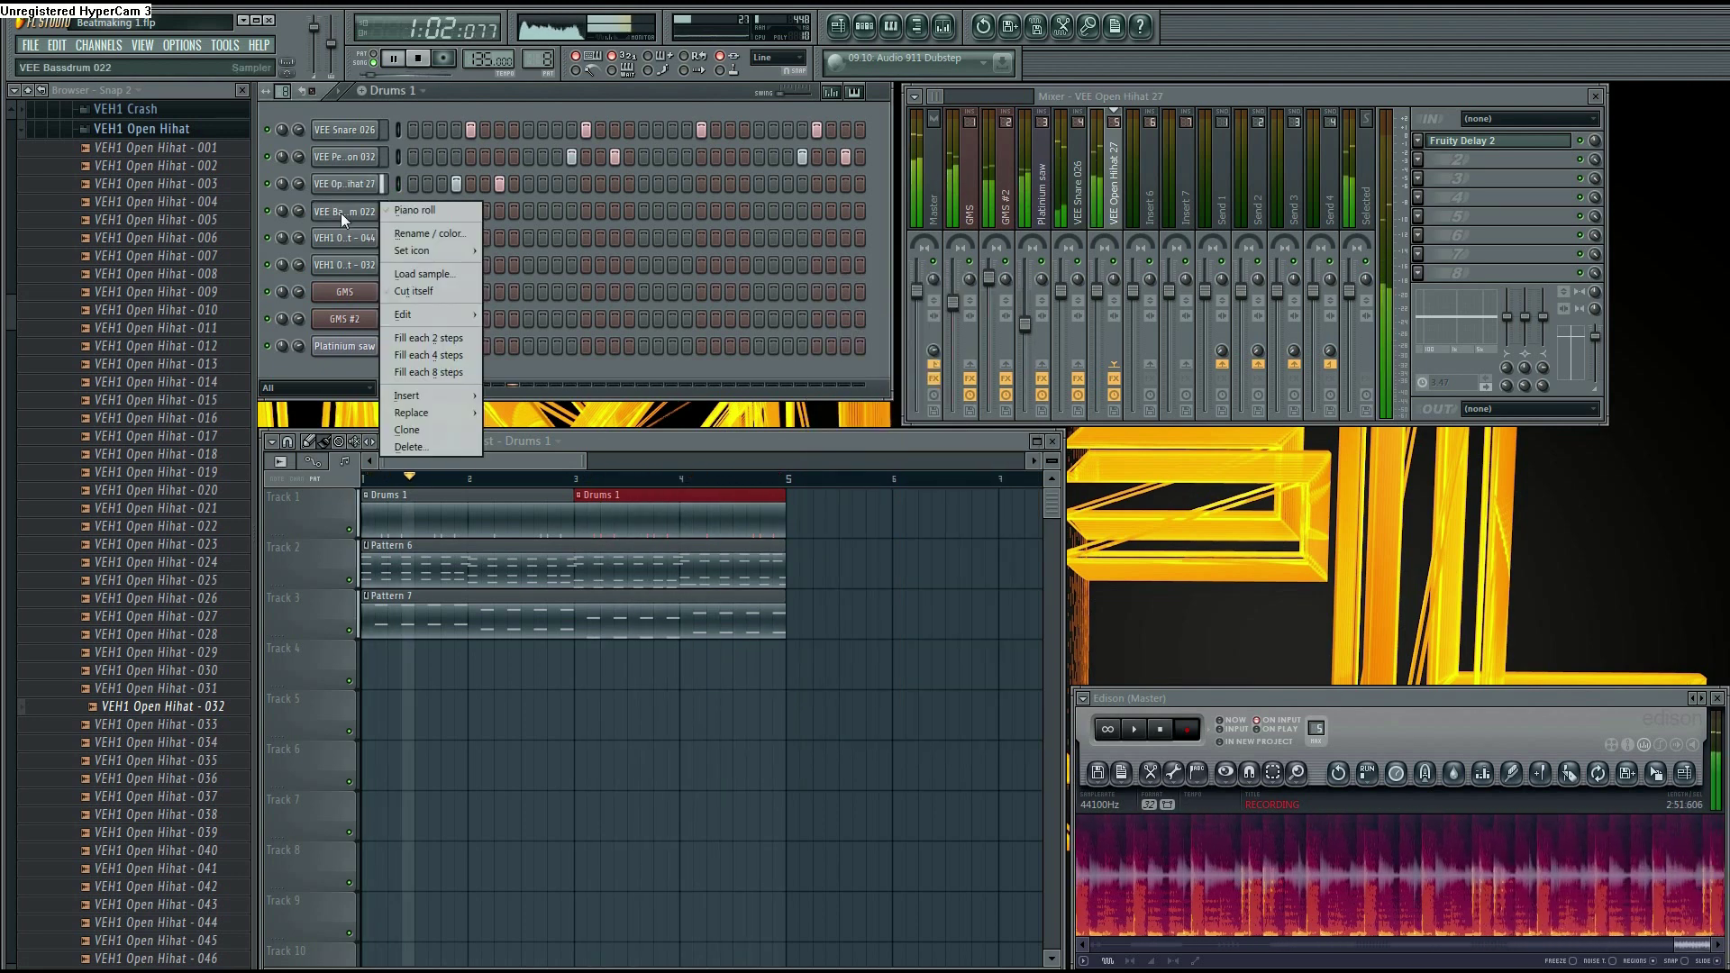
click(415, 357)
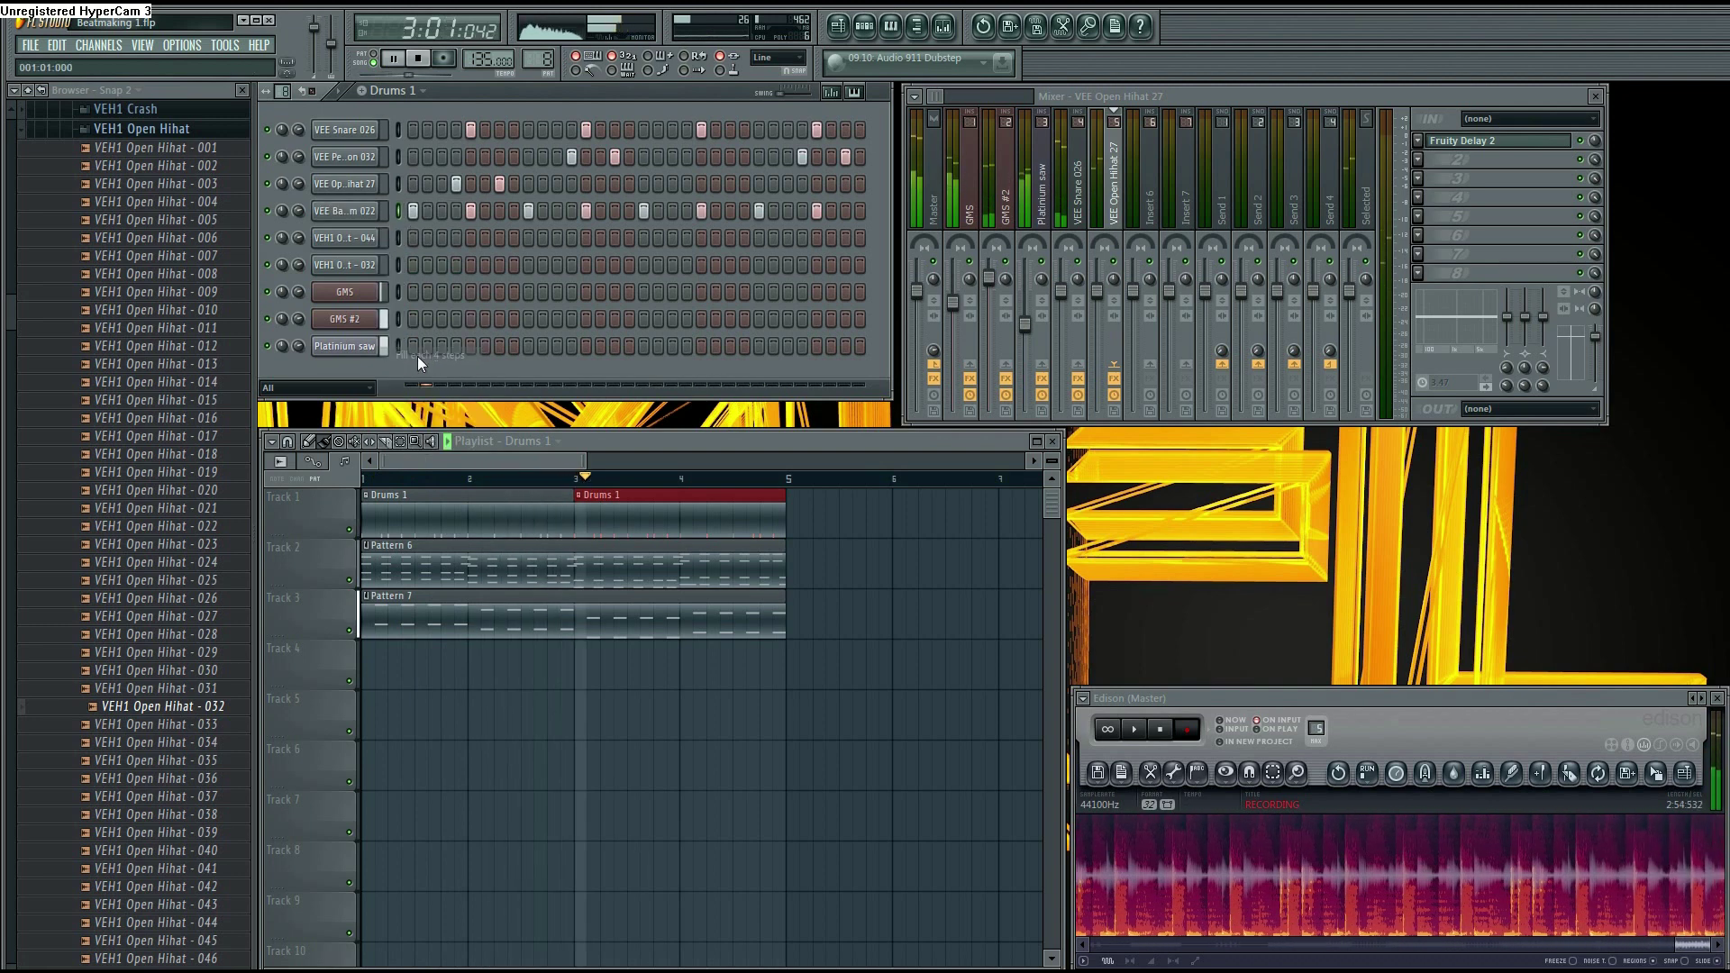
click(616, 210)
click(847, 210)
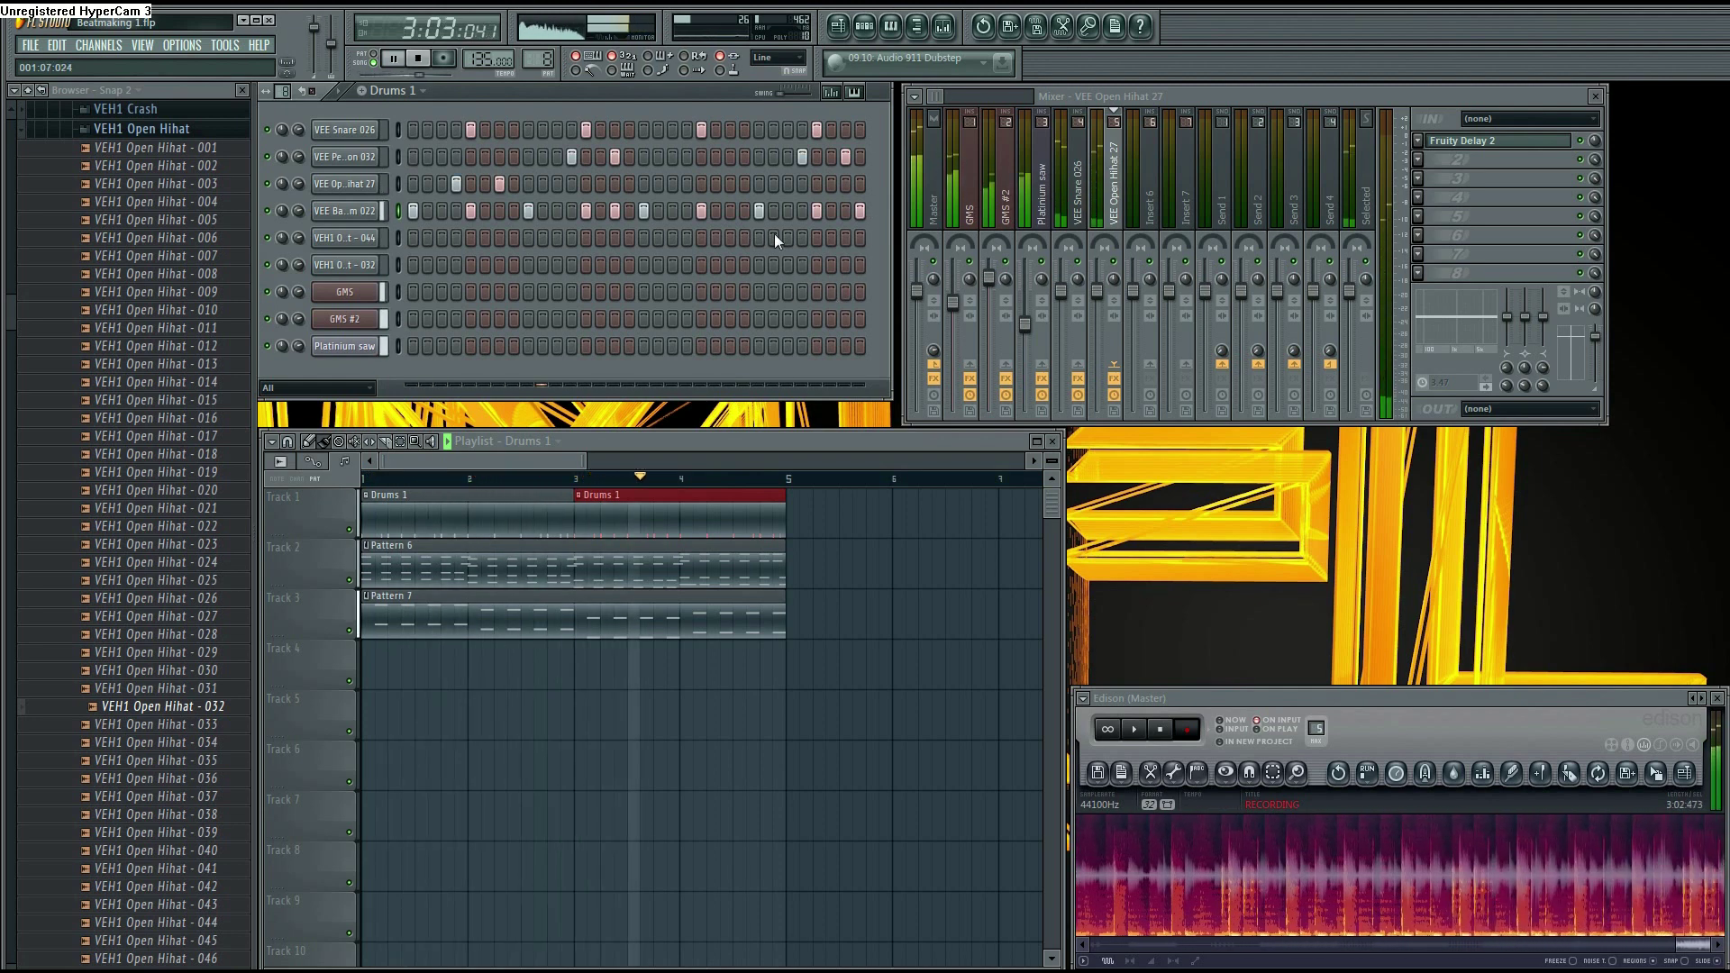
Link the VEE Bassdrum 022 channel to mixer insert 6 and restart playback
click(365, 213)
click(1150, 110)
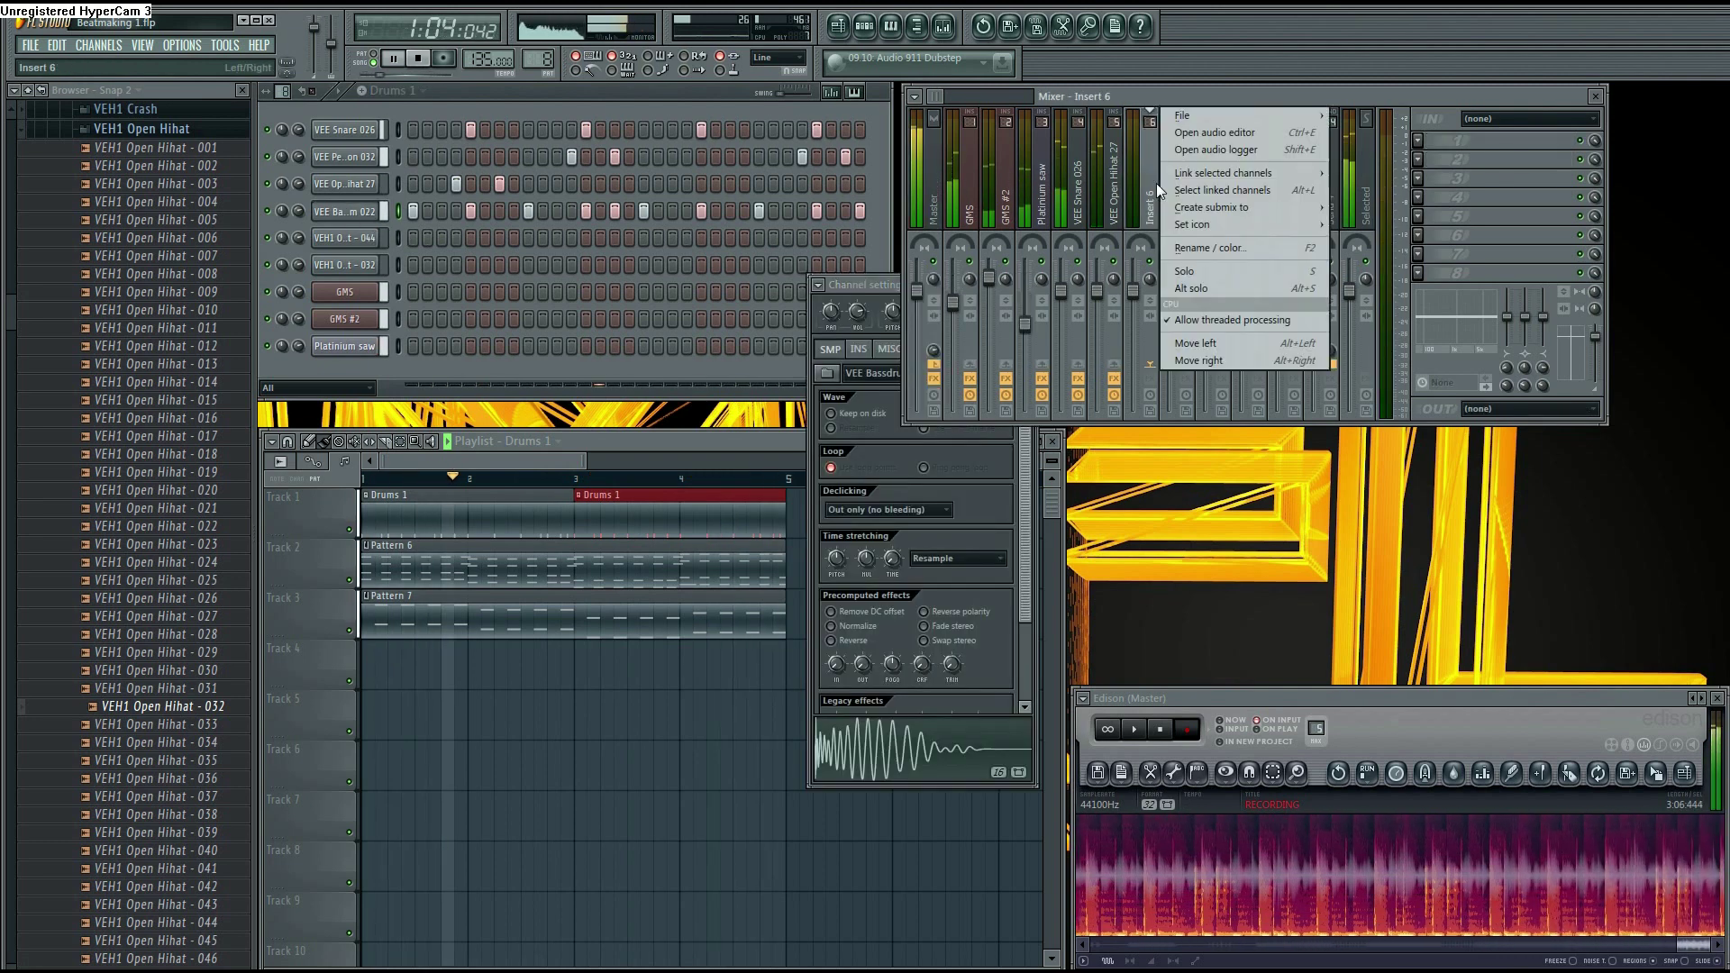
mouse_move(1243, 173)
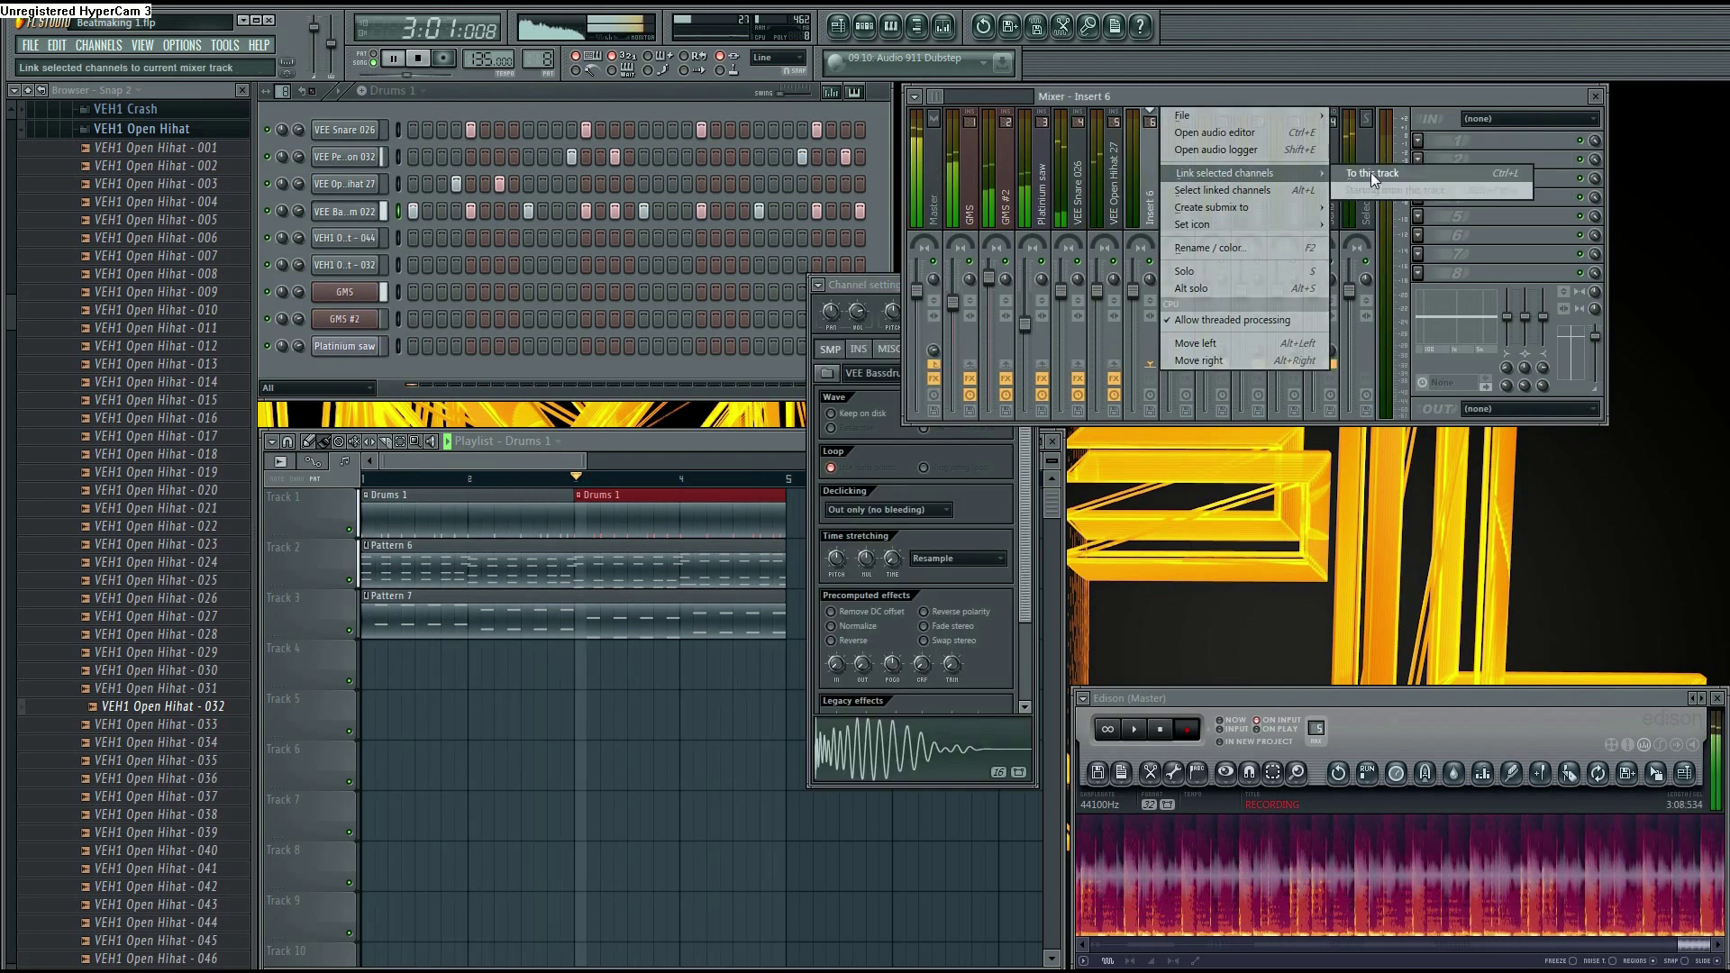
click(1370, 171)
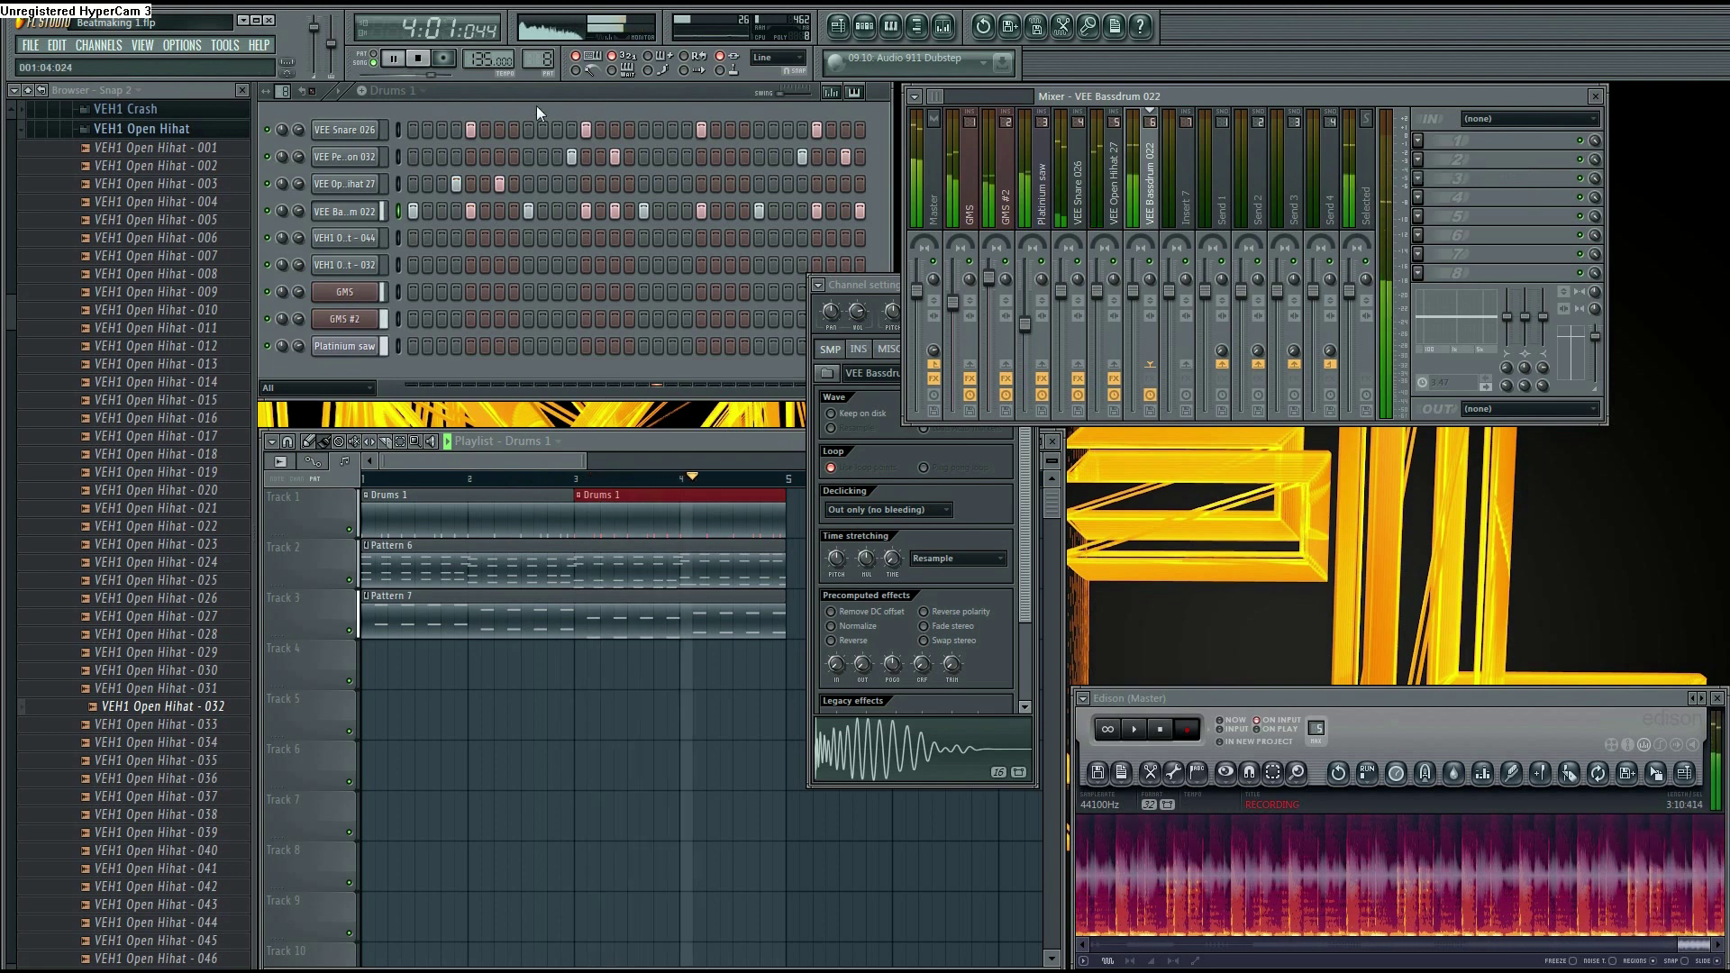
click(420, 65)
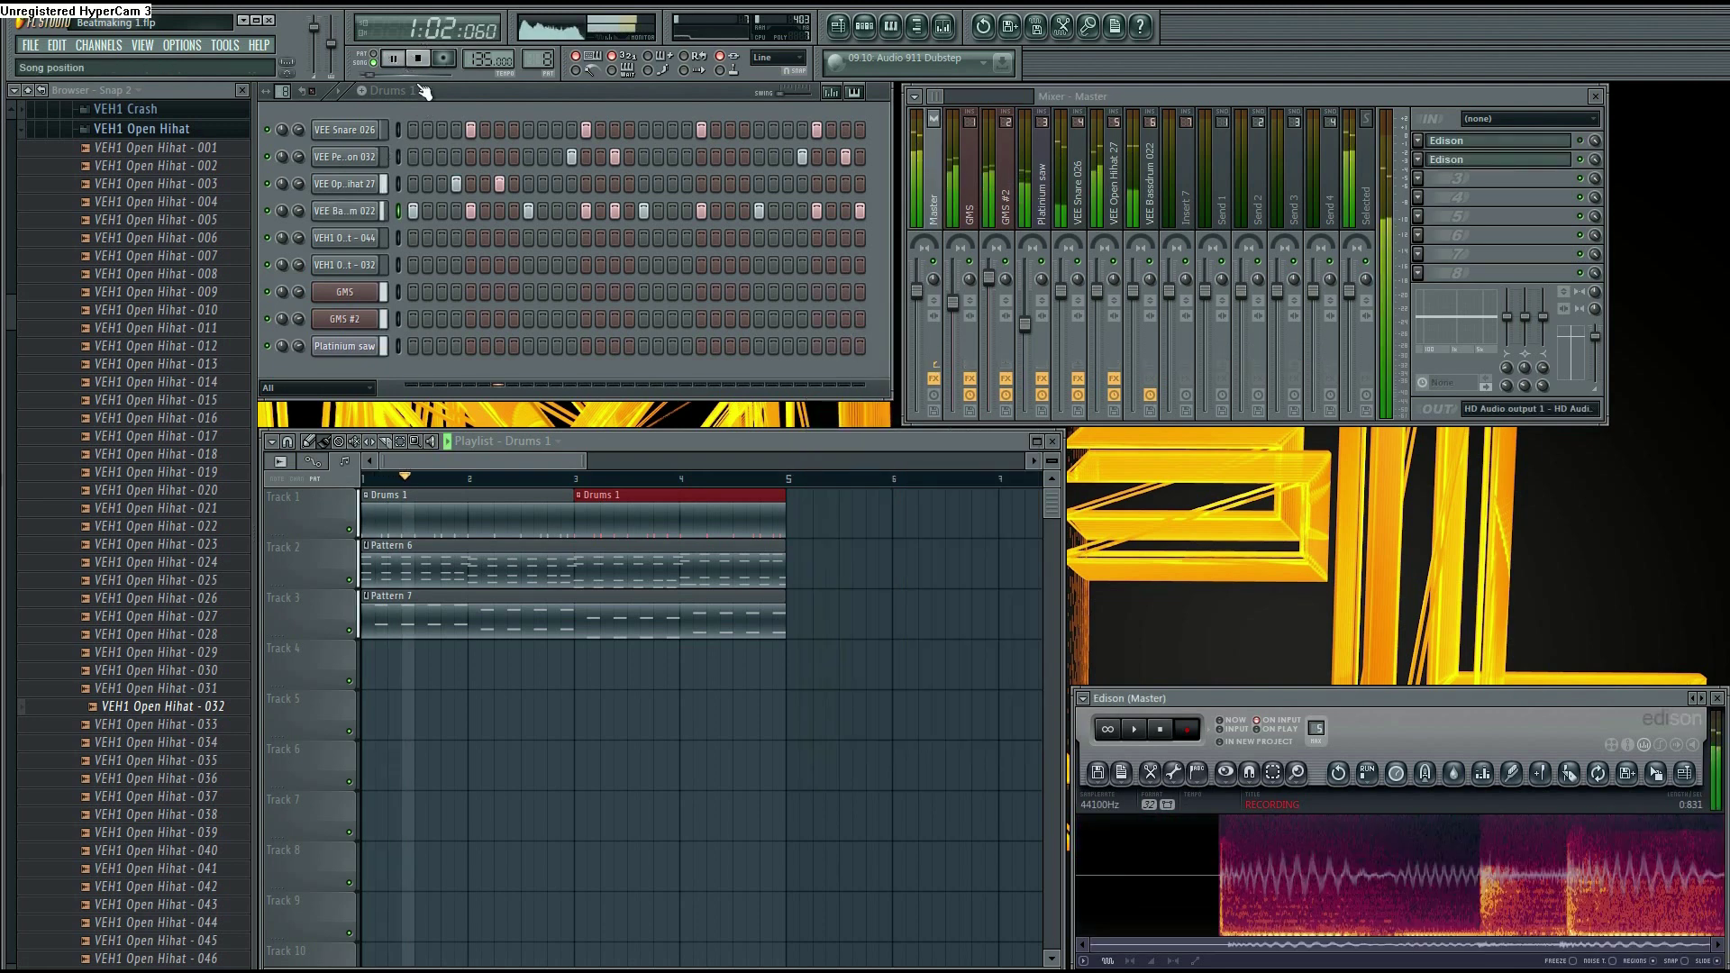
Place hits on steps 28 and 31 of VEH1 Open Hihat 044 and steps 19, 23 and 27 of VEH1 Open Hihat 032
click(801, 238)
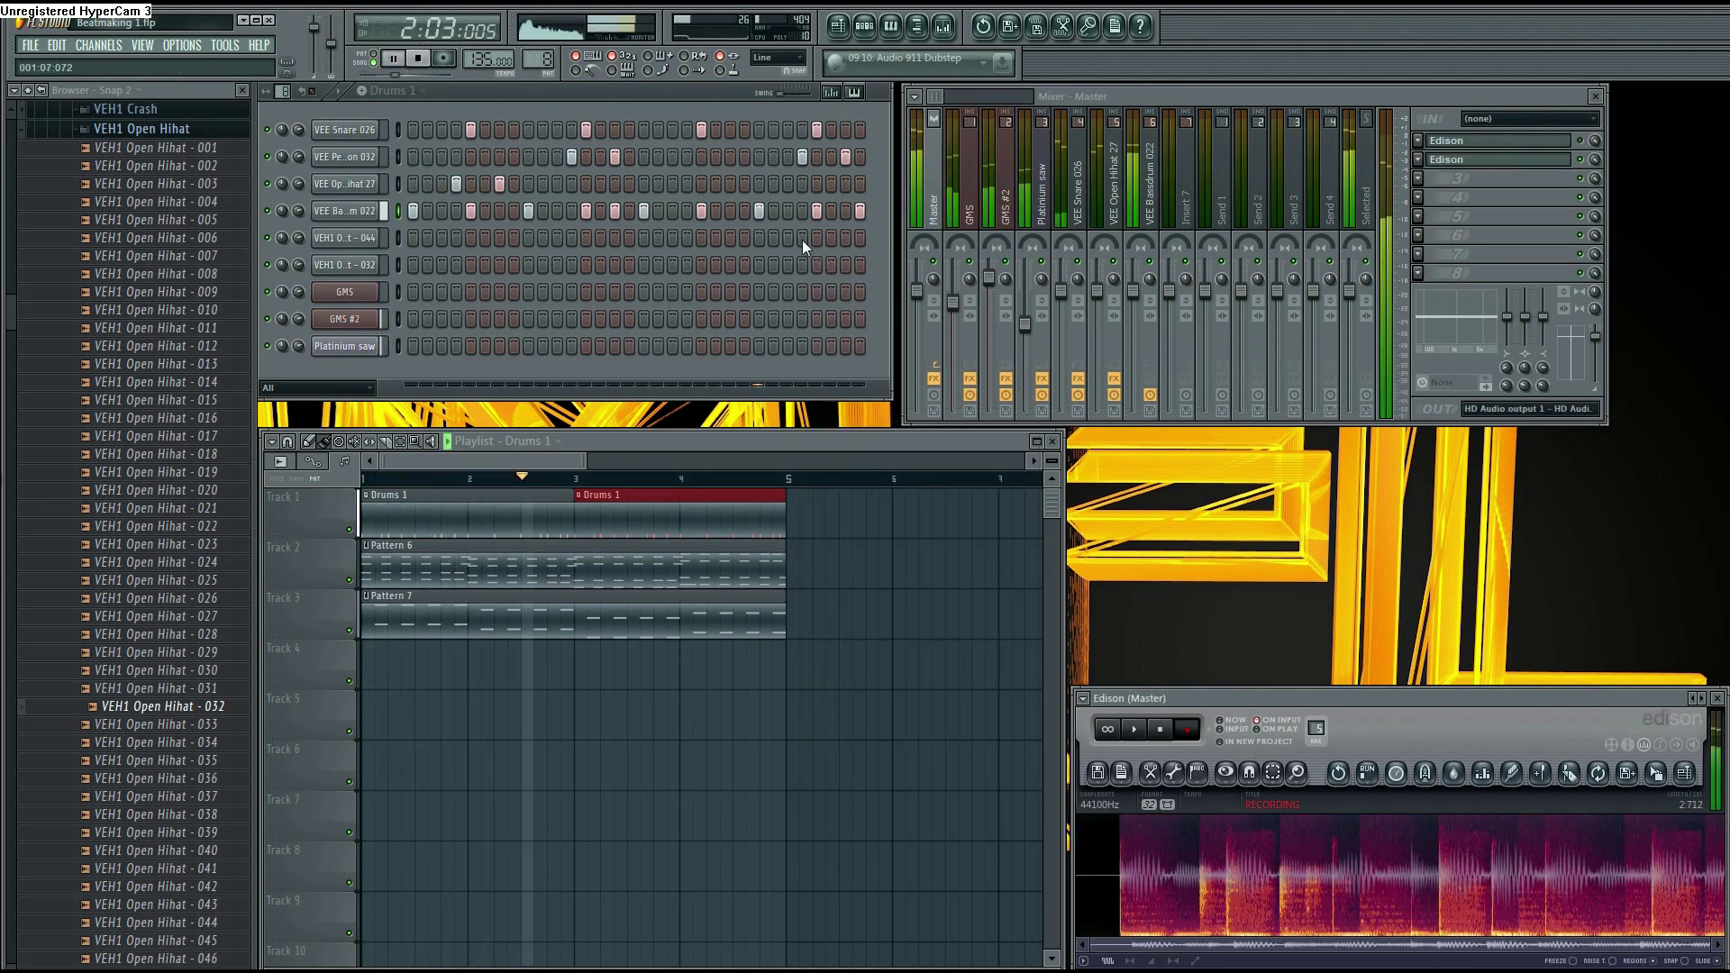
click(843, 239)
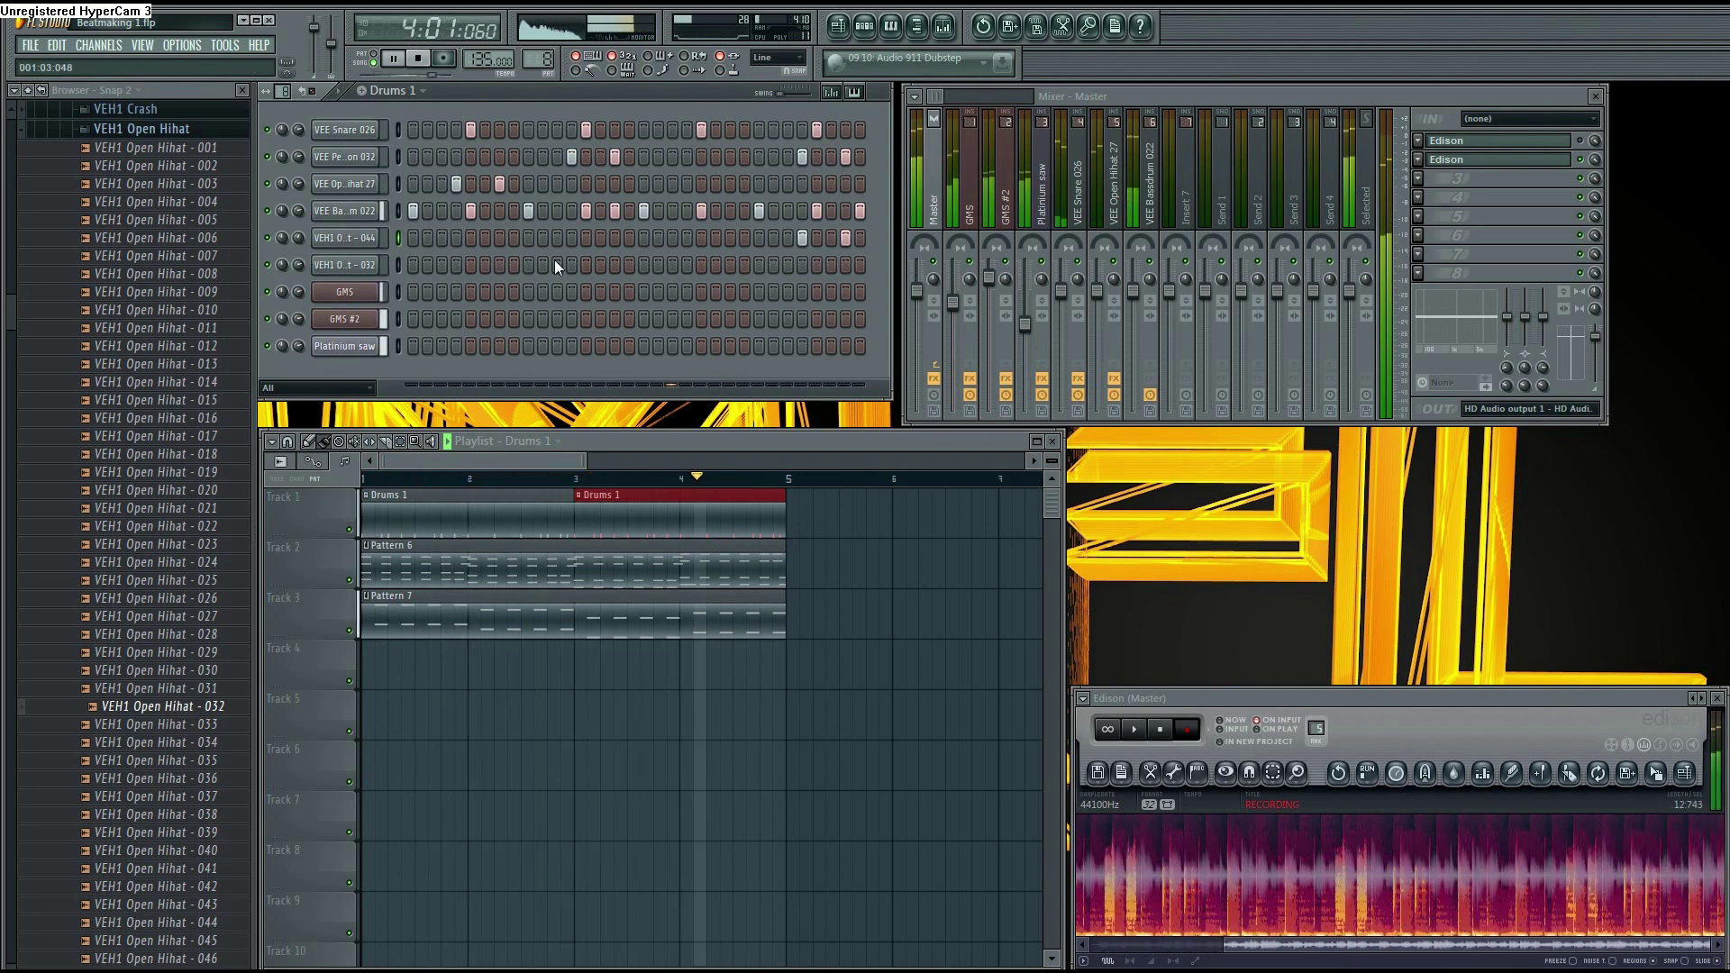
click(672, 264)
click(729, 265)
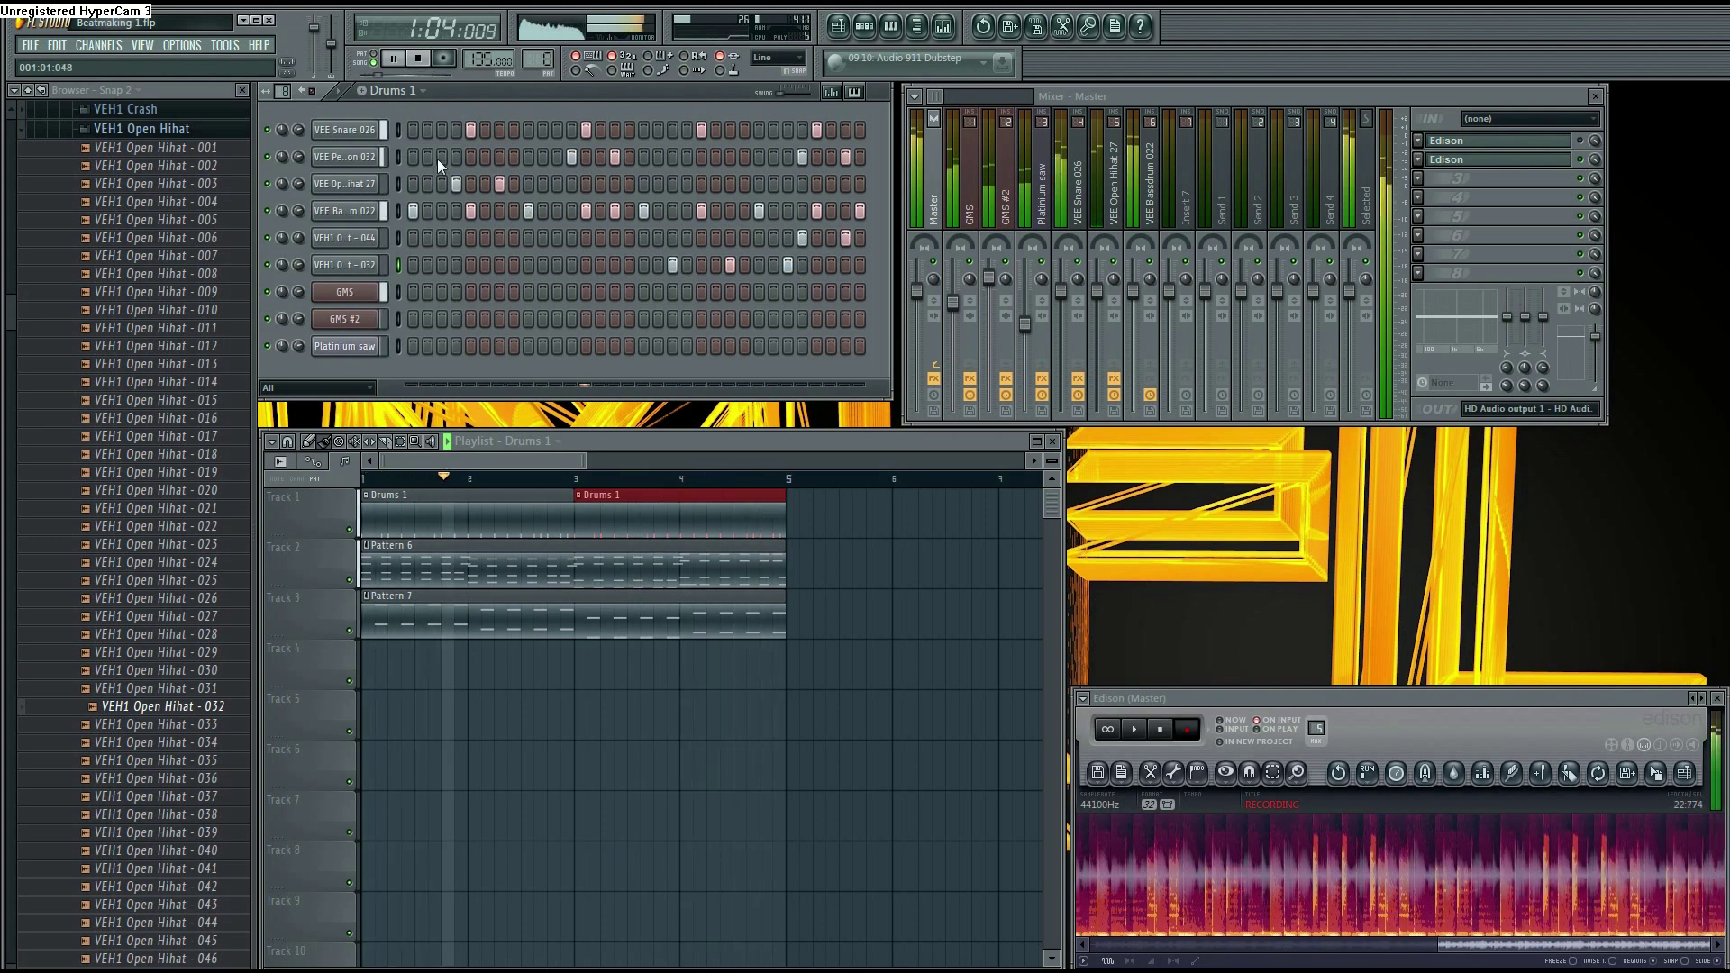
Try extra hits on steps 3, 7, 11, 15 and 31 of the VEH1 Open Hihat 032 channel
click(441, 265)
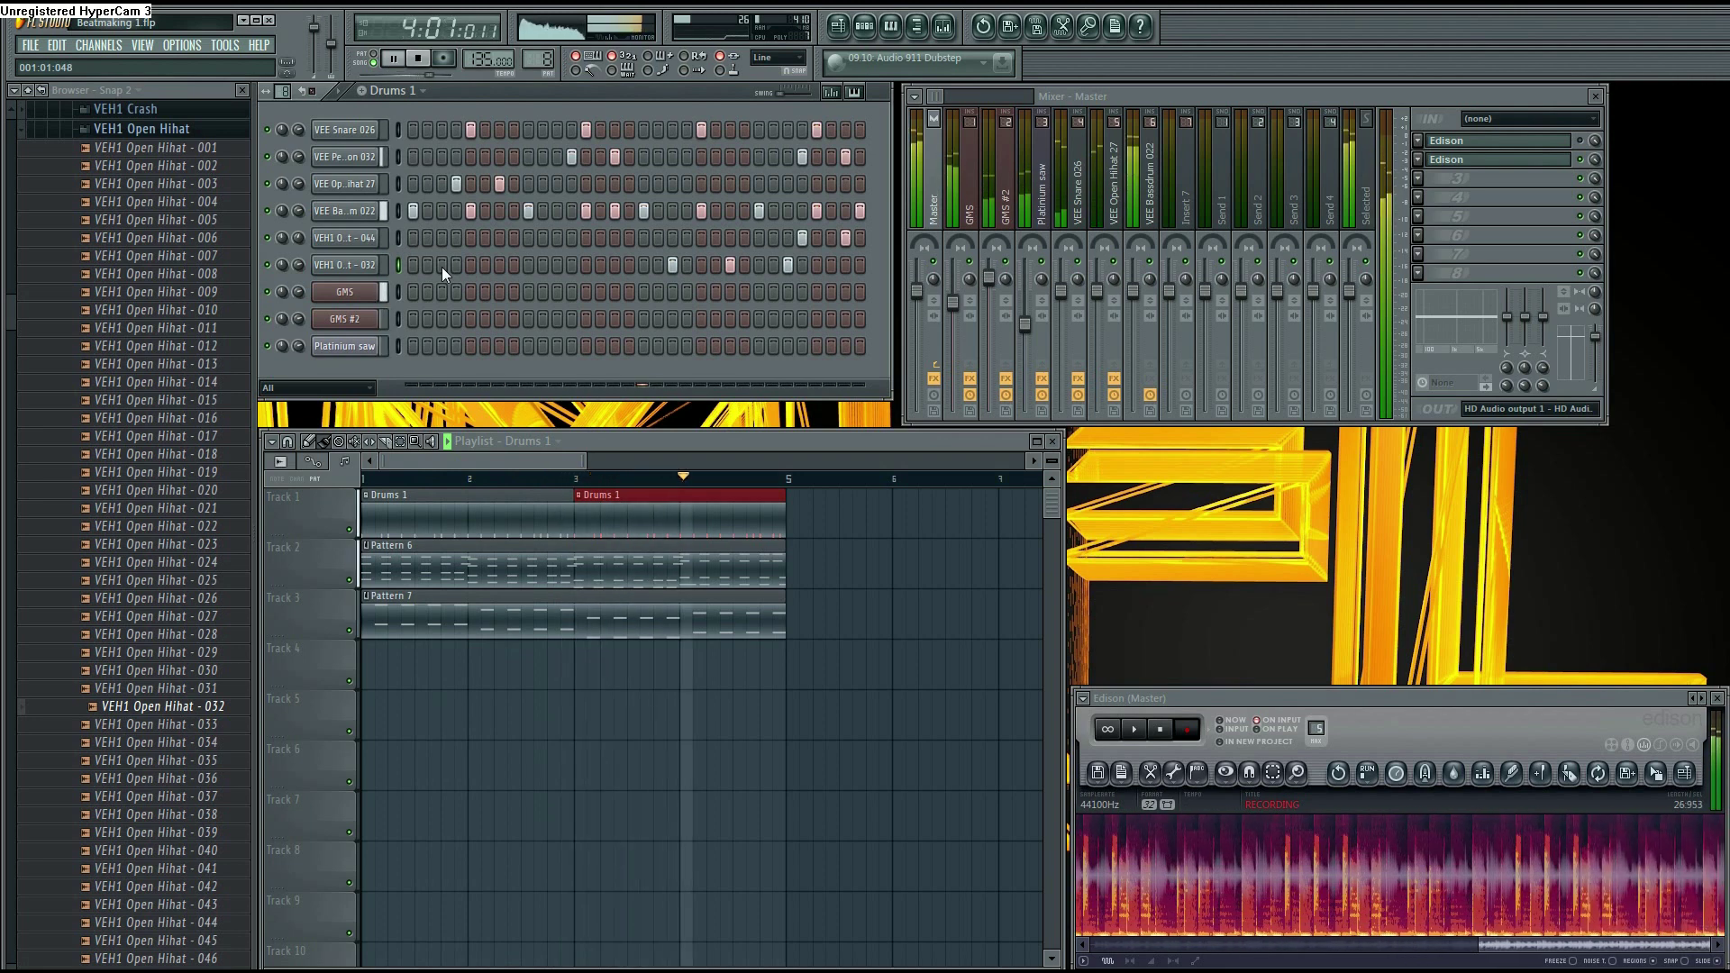
click(500, 265)
click(557, 265)
click(615, 265)
click(845, 265)
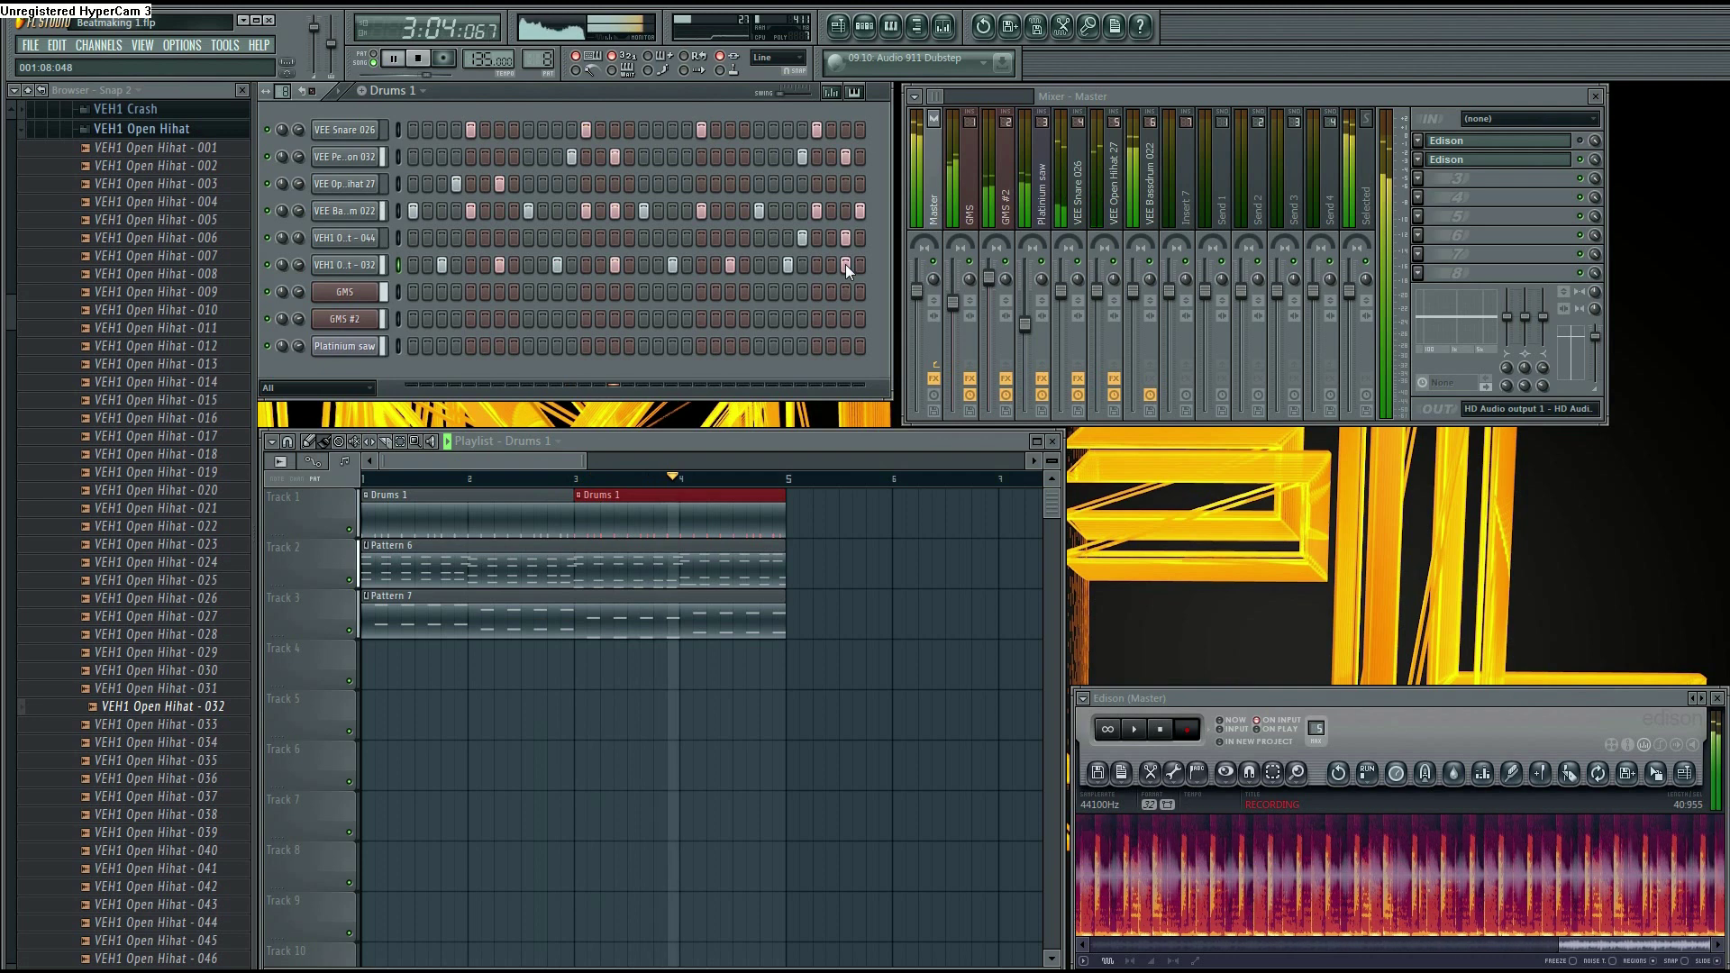
Remove the hits on steps 31, 15, 11, 7 and 3 of the VEH1 Open Hihat 032 channel
right_click(845, 265)
right_click(614, 265)
right_click(557, 265)
right_click(499, 265)
right_click(442, 264)
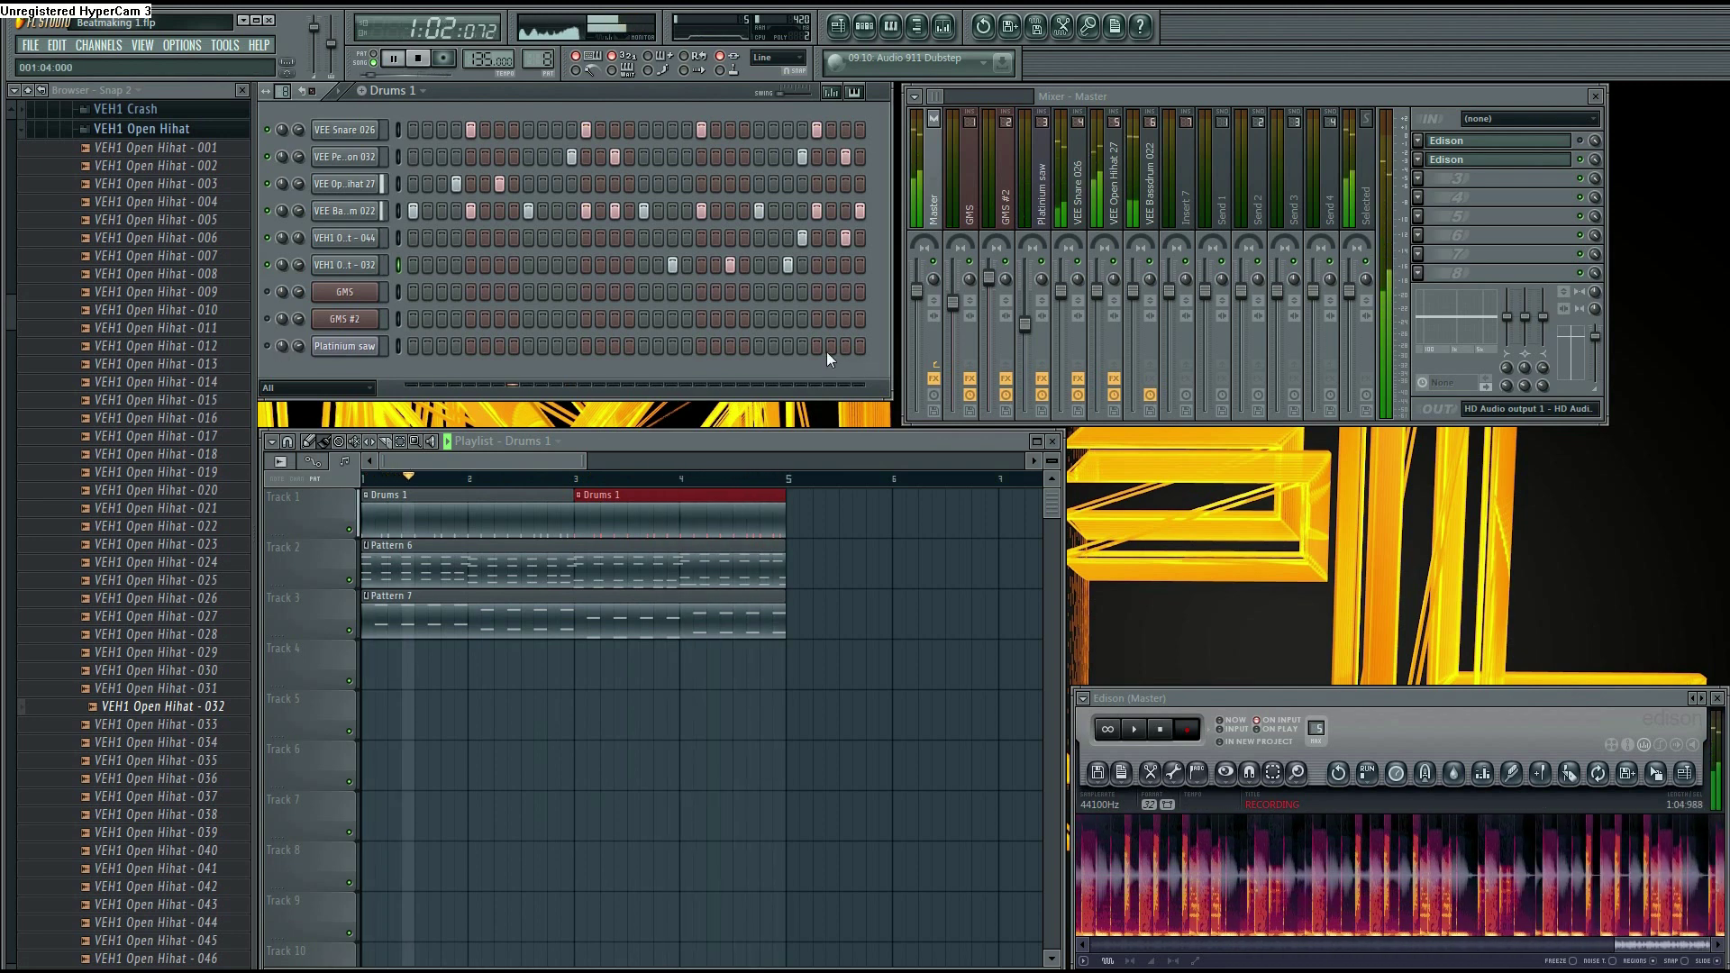
Listen to the drum channels in isolation, stop playback and re-enable all channels
right_click(282, 267)
key(Escape)
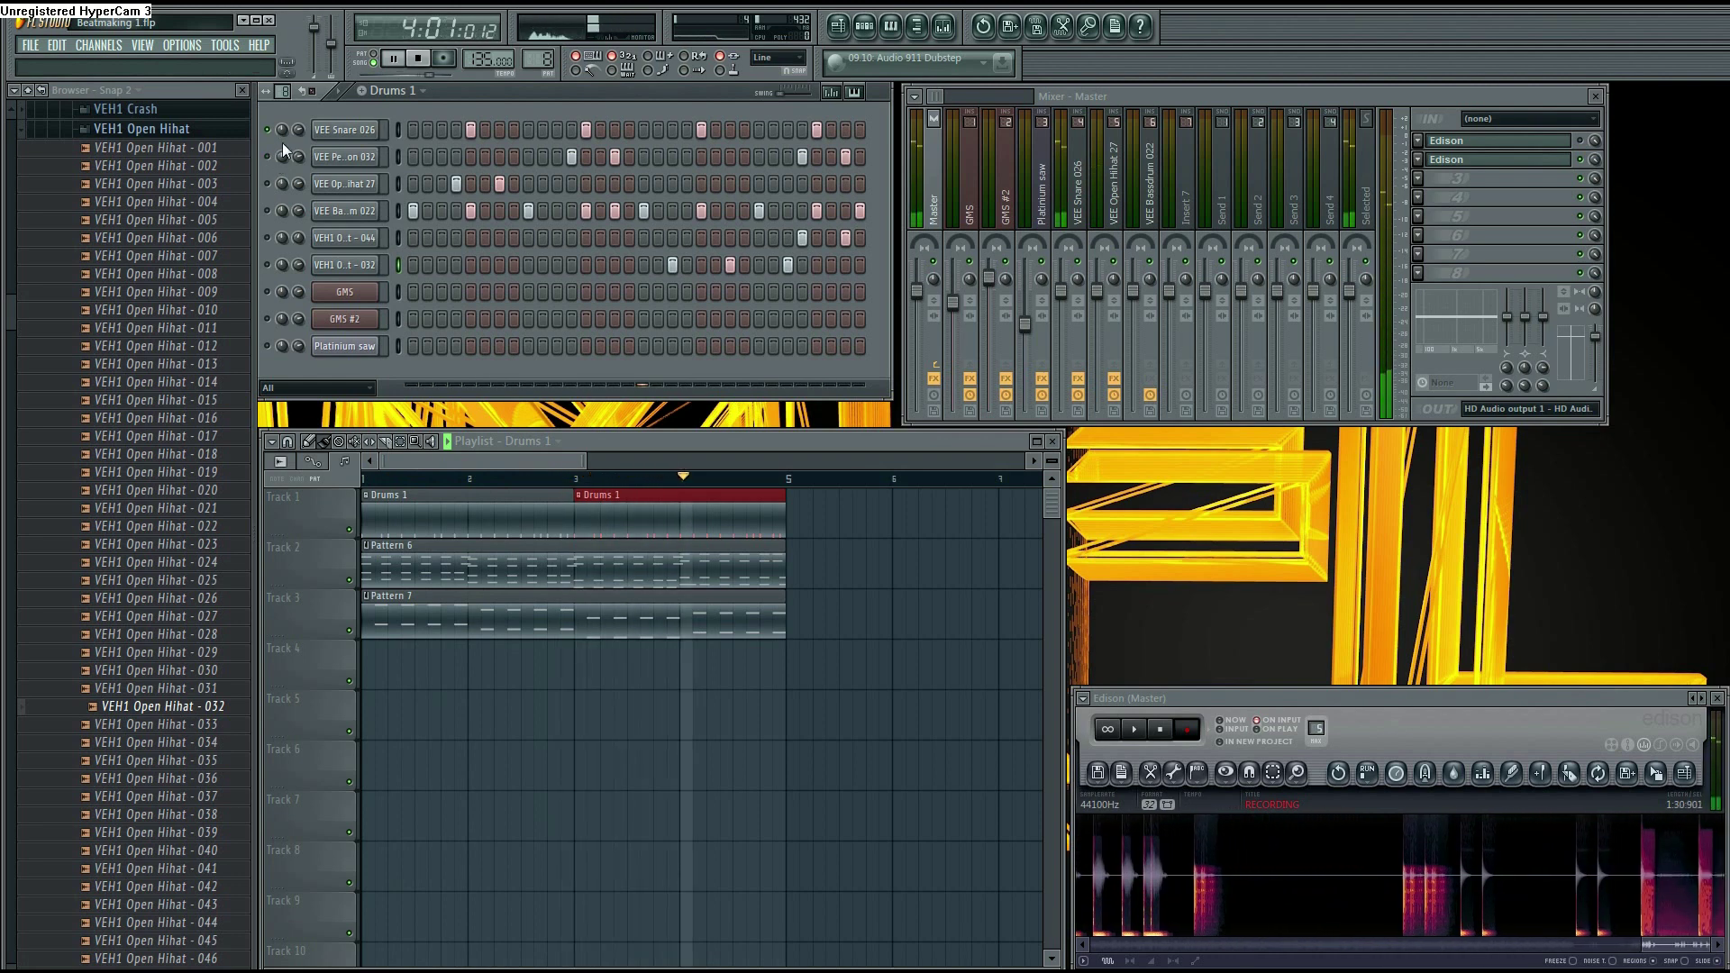
click(419, 59)
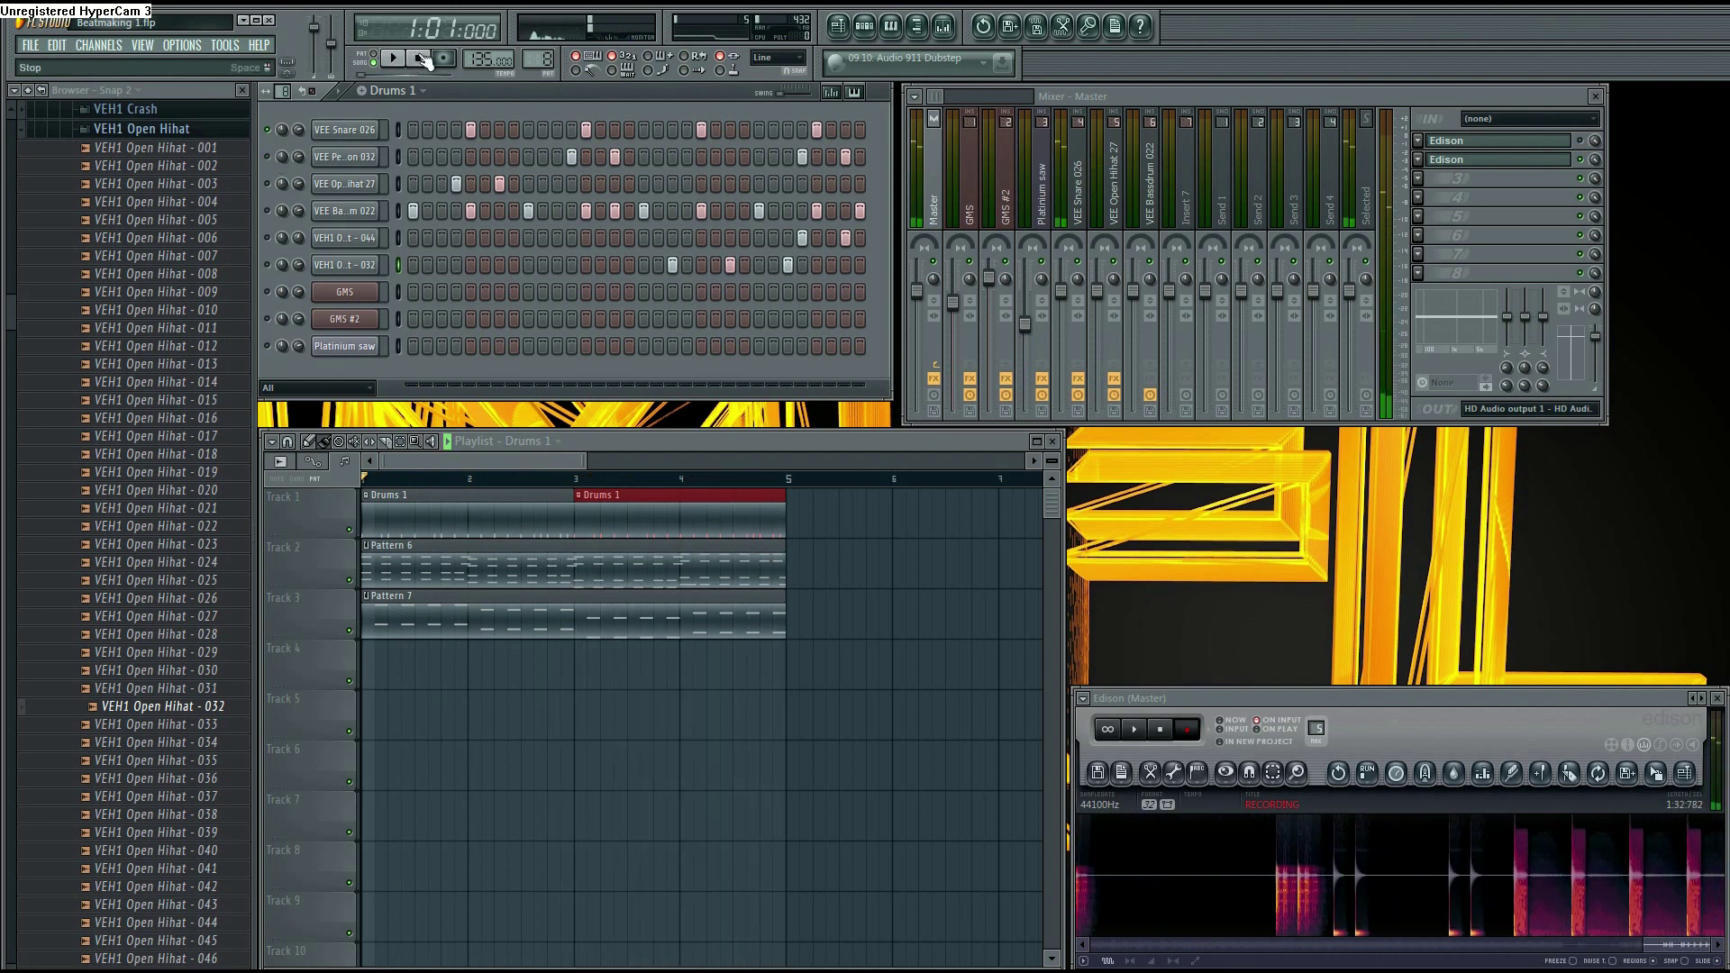
right_click(267, 132)
click(283, 138)
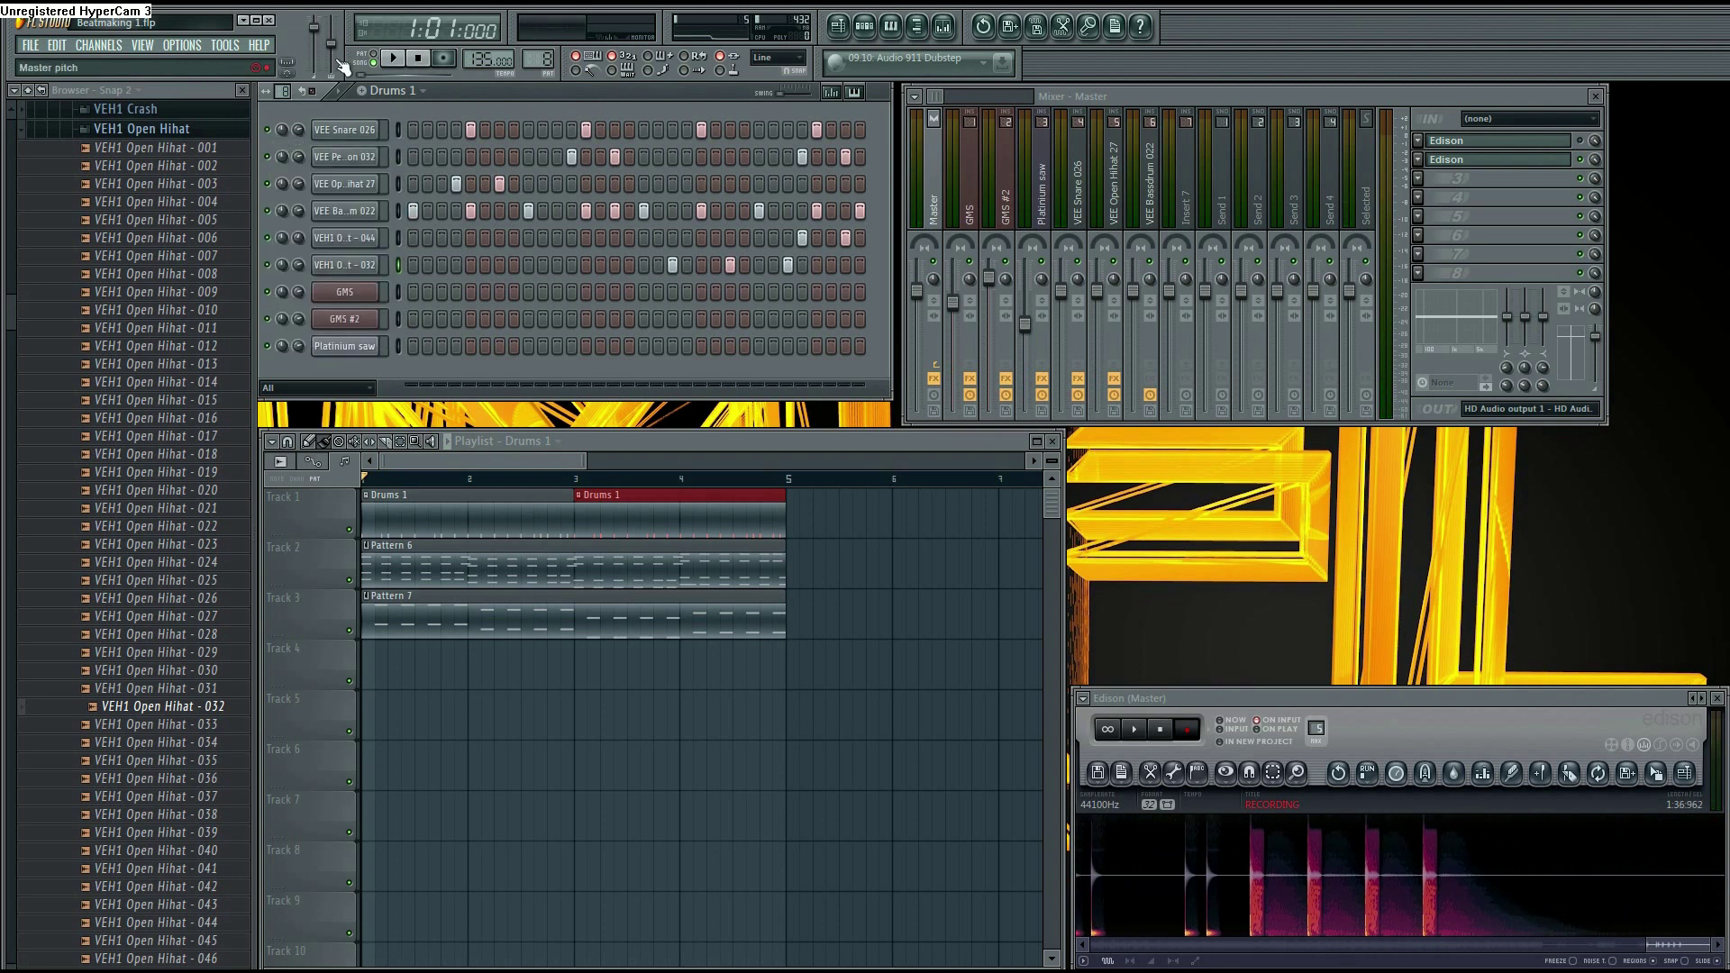